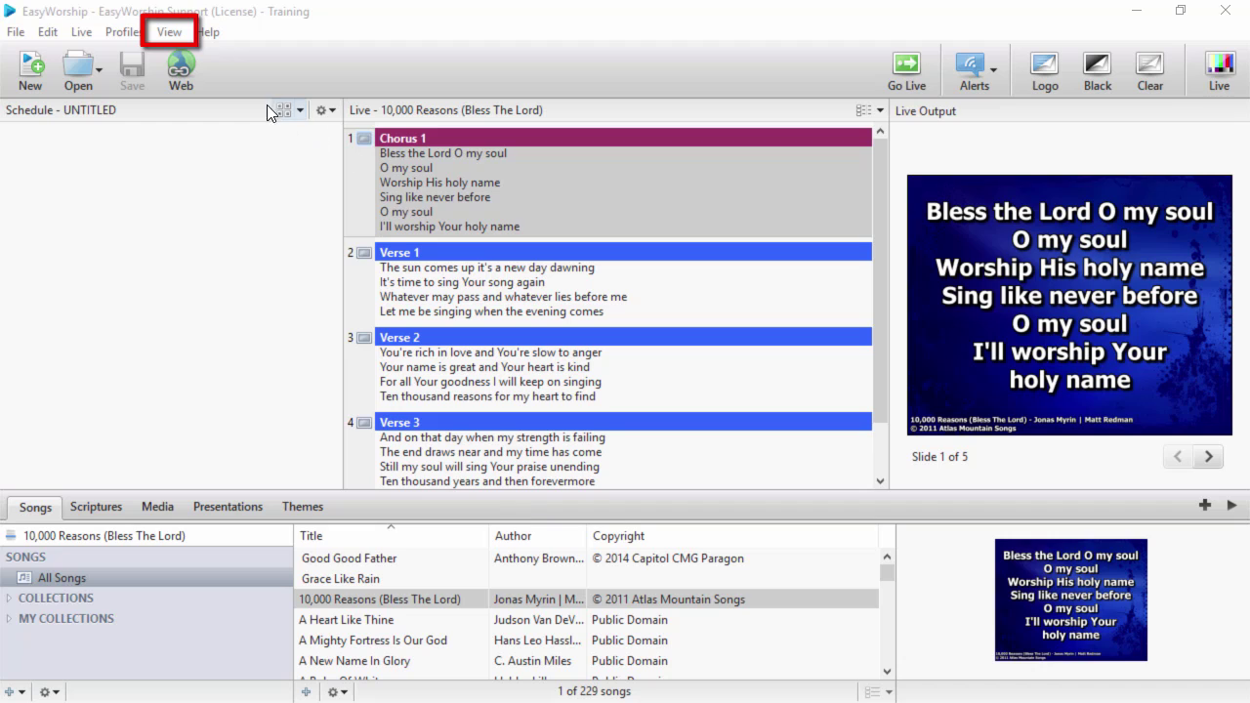
Choose the Live with Resource Preview layout from the View menu.
{"action": "left_click", "coordinate": [165, 32]}
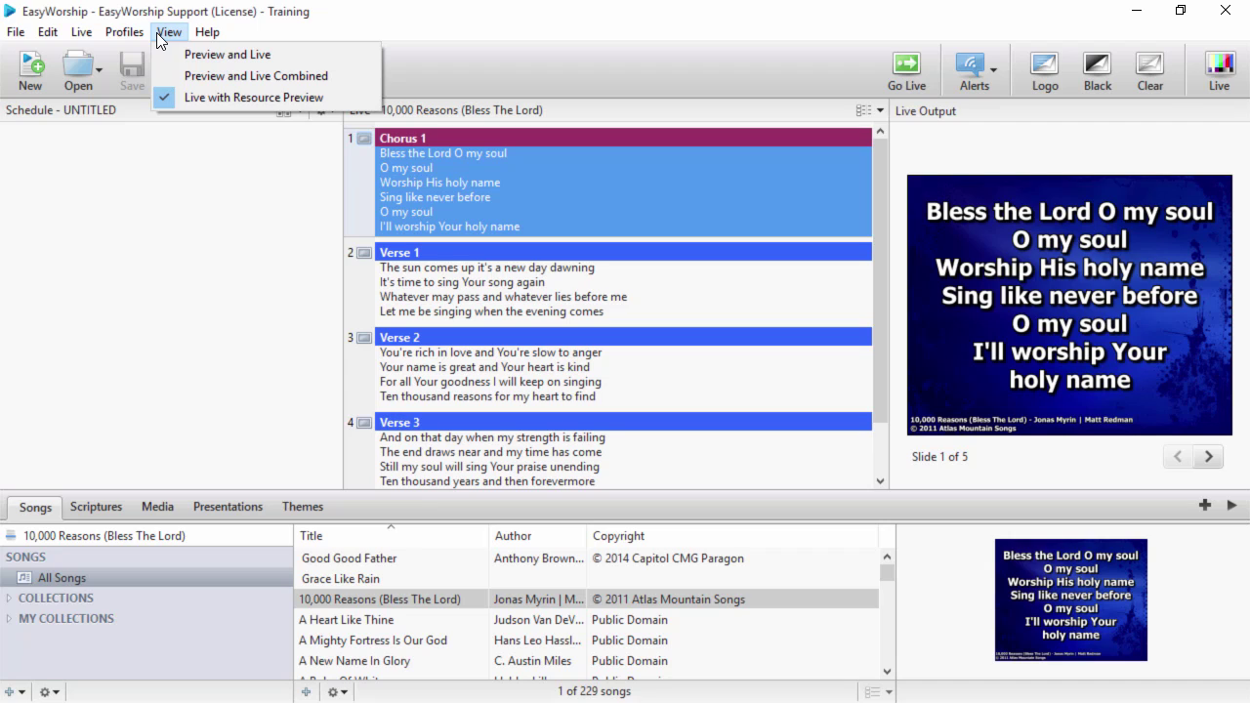
{"action": "left_click", "coordinate": [172, 97]}
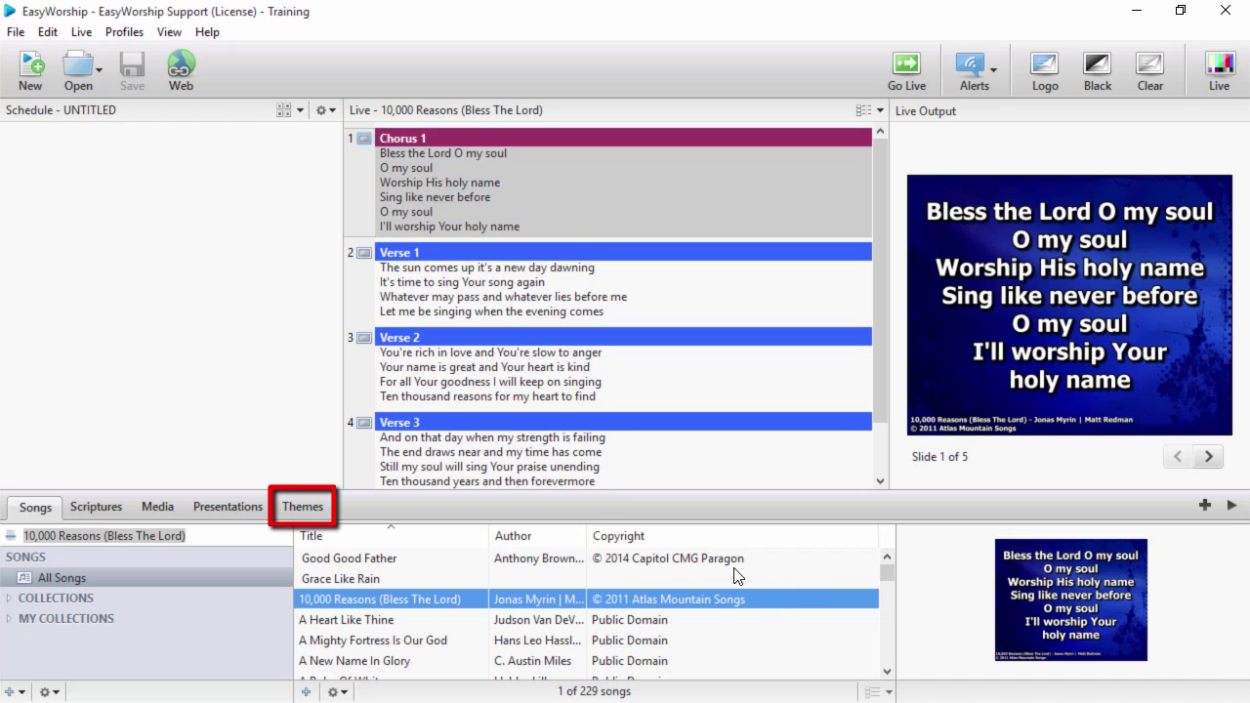
Apply the Green Rain theme to 10,000 Reasons, send it live, and add it to the schedule.
{"action": "left_click", "coordinate": [298, 506]}
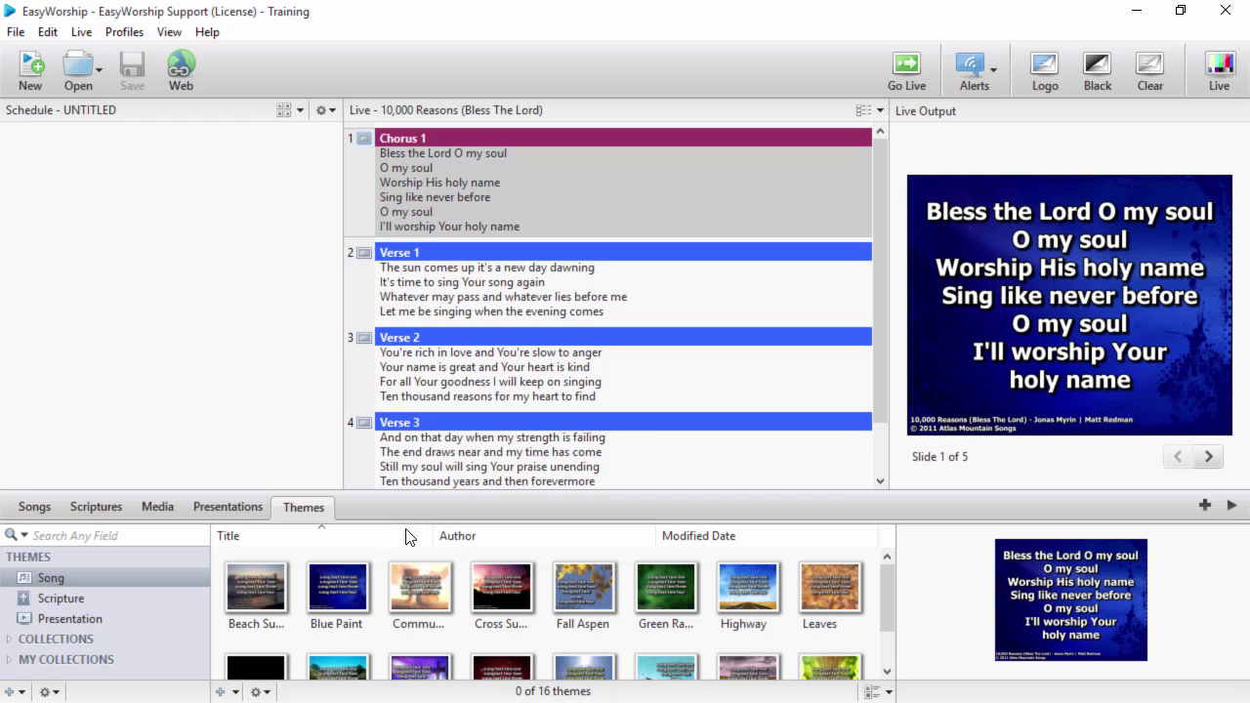
{"action": "left_click", "coordinate": [661, 598]}
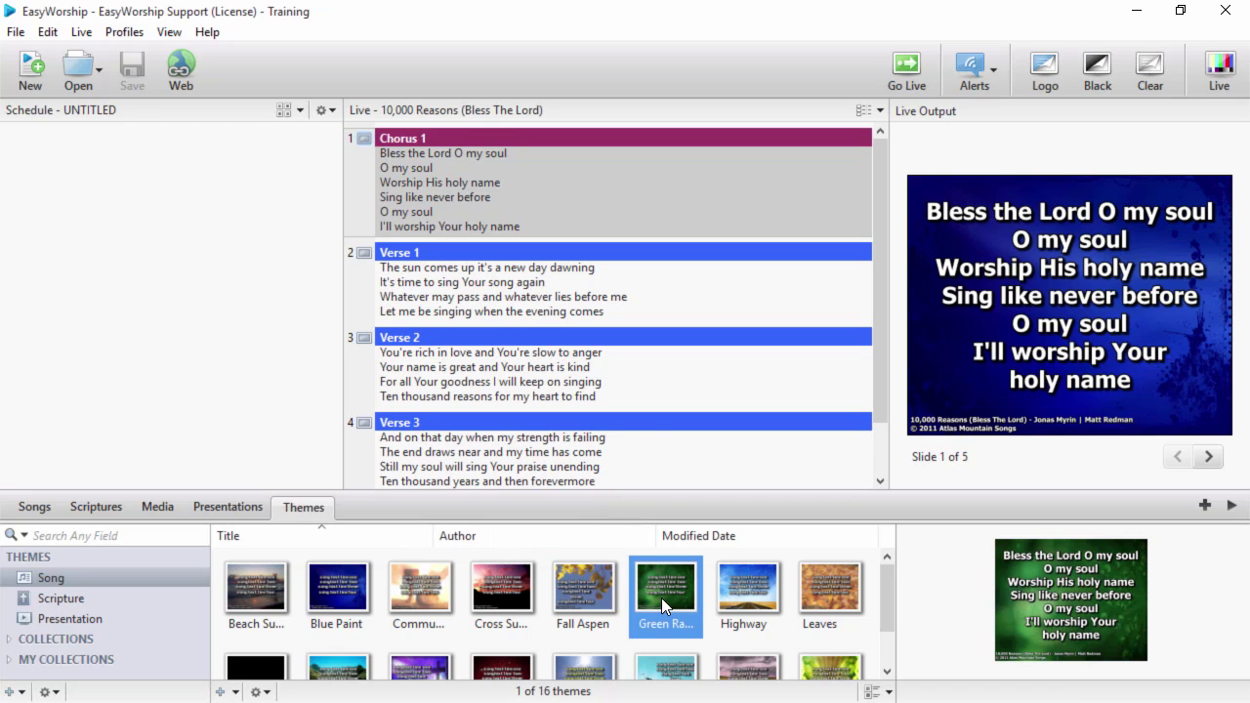
{"action": "left_click", "coordinate": [1232, 507]}
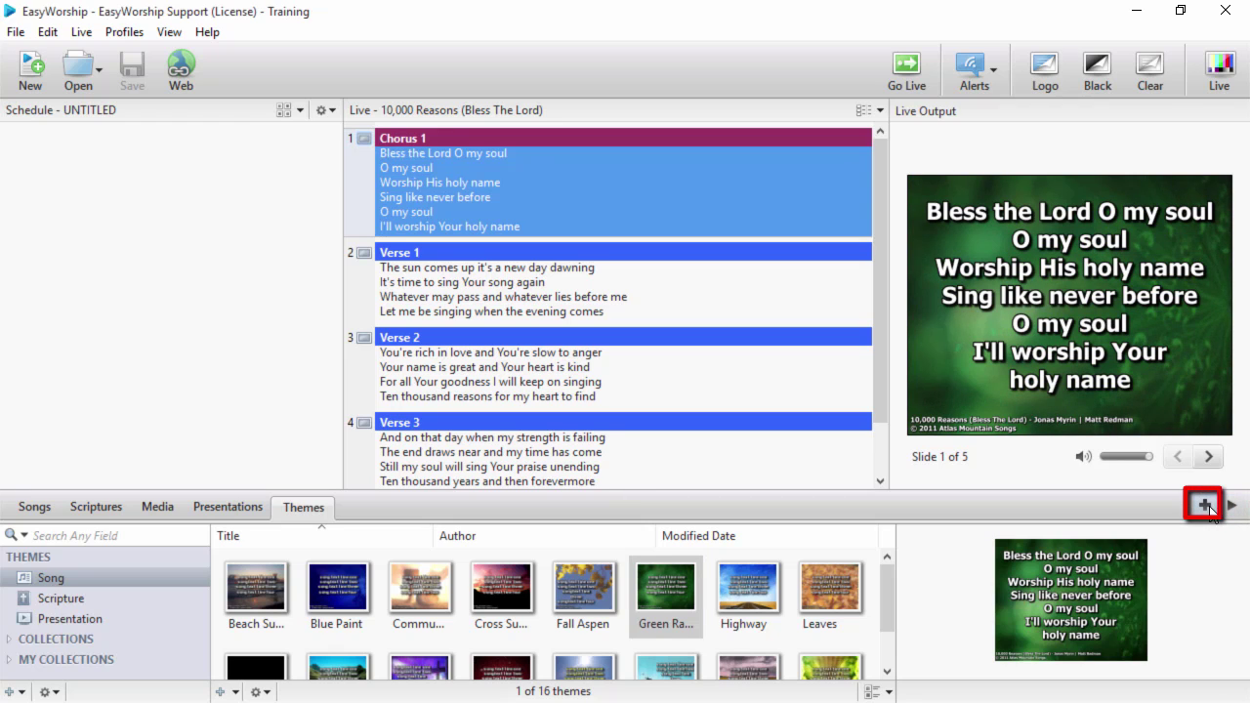
{"action": "left_click", "coordinate": [1205, 505]}
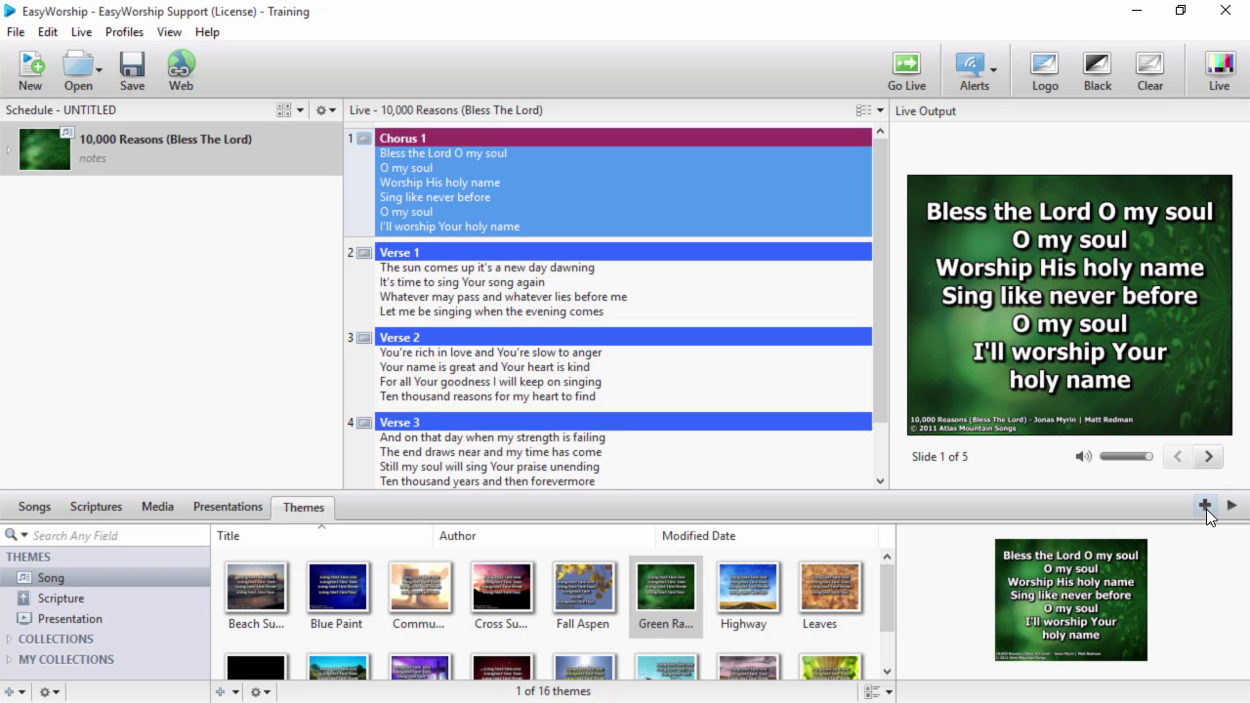
Switch to the Preview and Live layout and drag the library splitter down for more lyric space.
{"action": "left_click", "coordinate": [161, 37]}
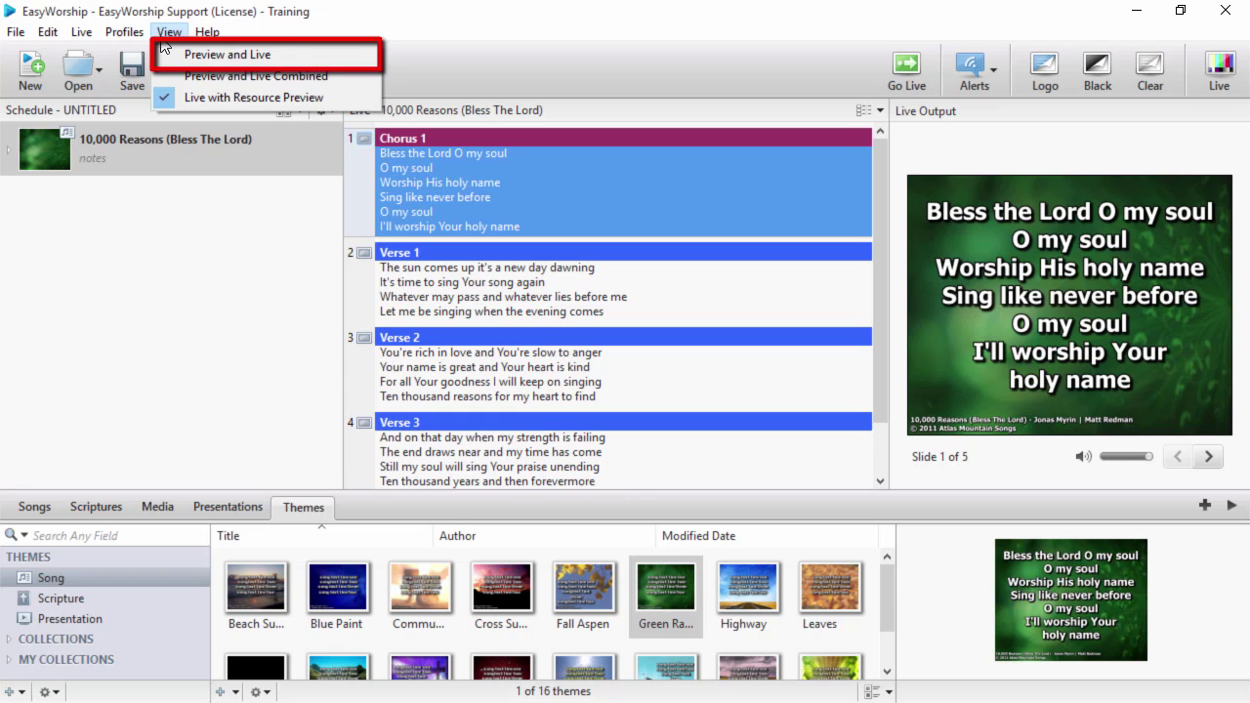
{"action": "left_click", "coordinate": [163, 54]}
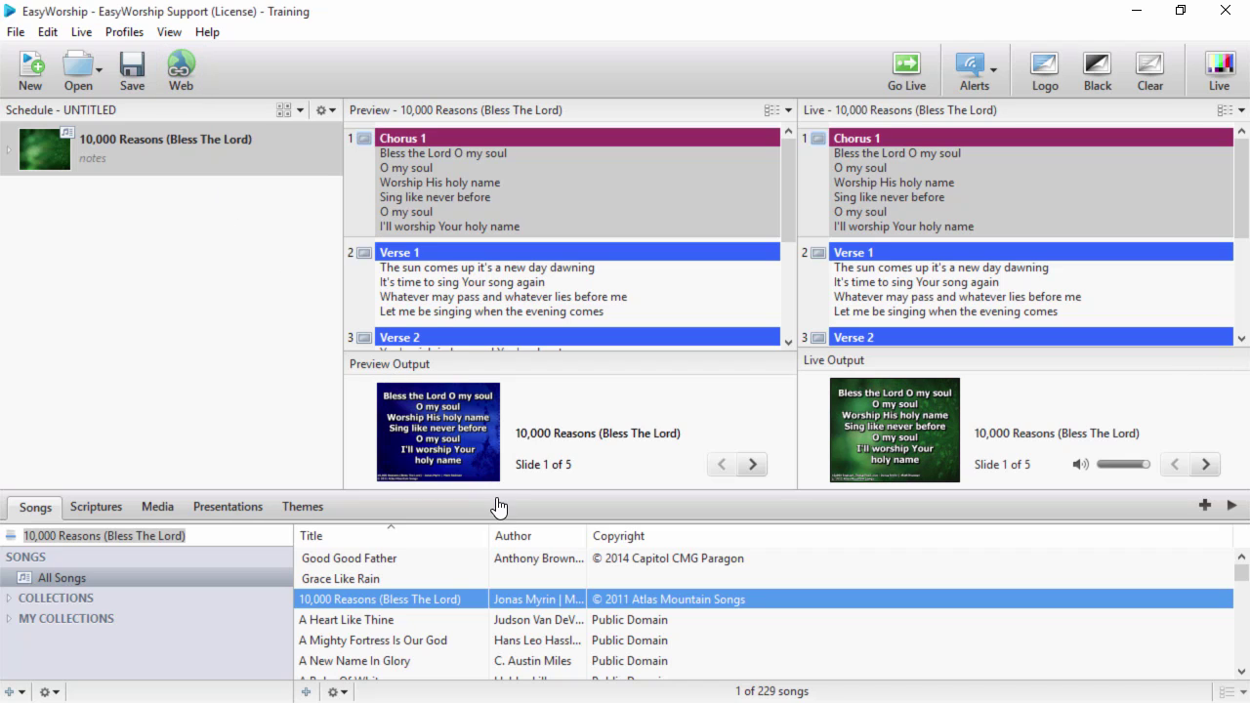
{"action": "left_click_drag", "start_coordinate": [498, 506], "coordinate": [502, 611]}
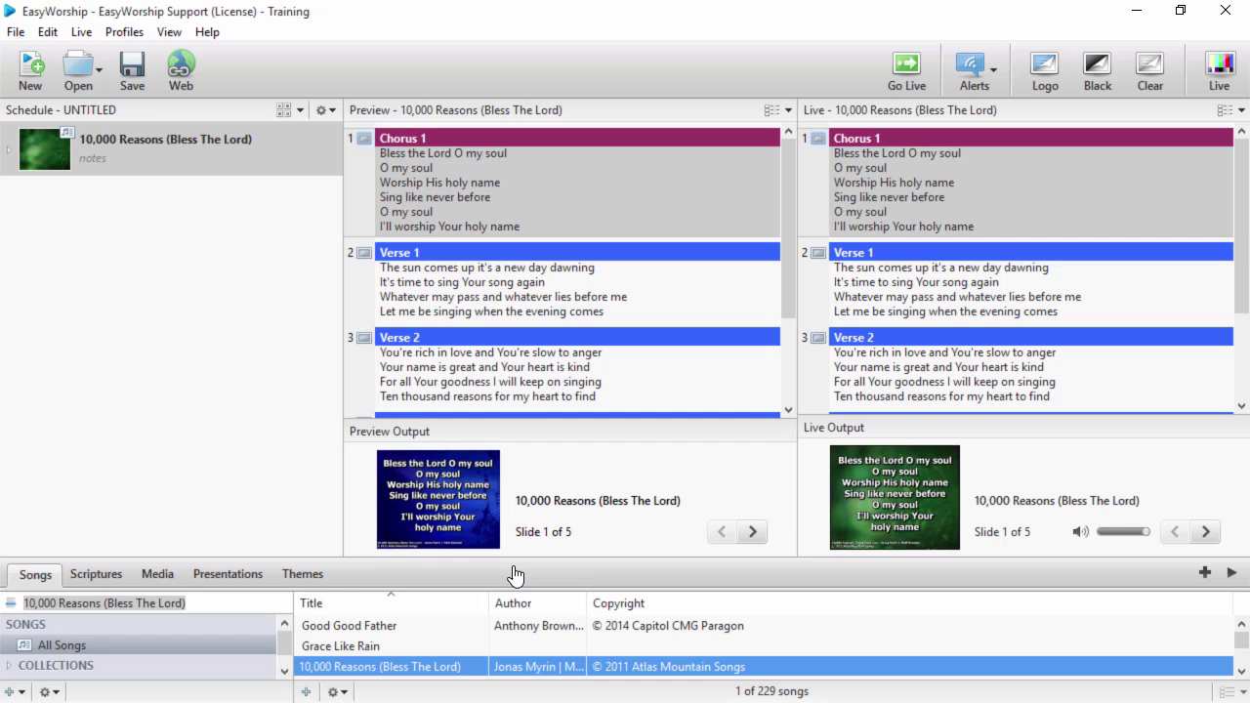
Preview Grace Like Rain with the red sunset theme and give its Chorus slide the Highway theme.
{"action": "left_click", "coordinate": [370, 644]}
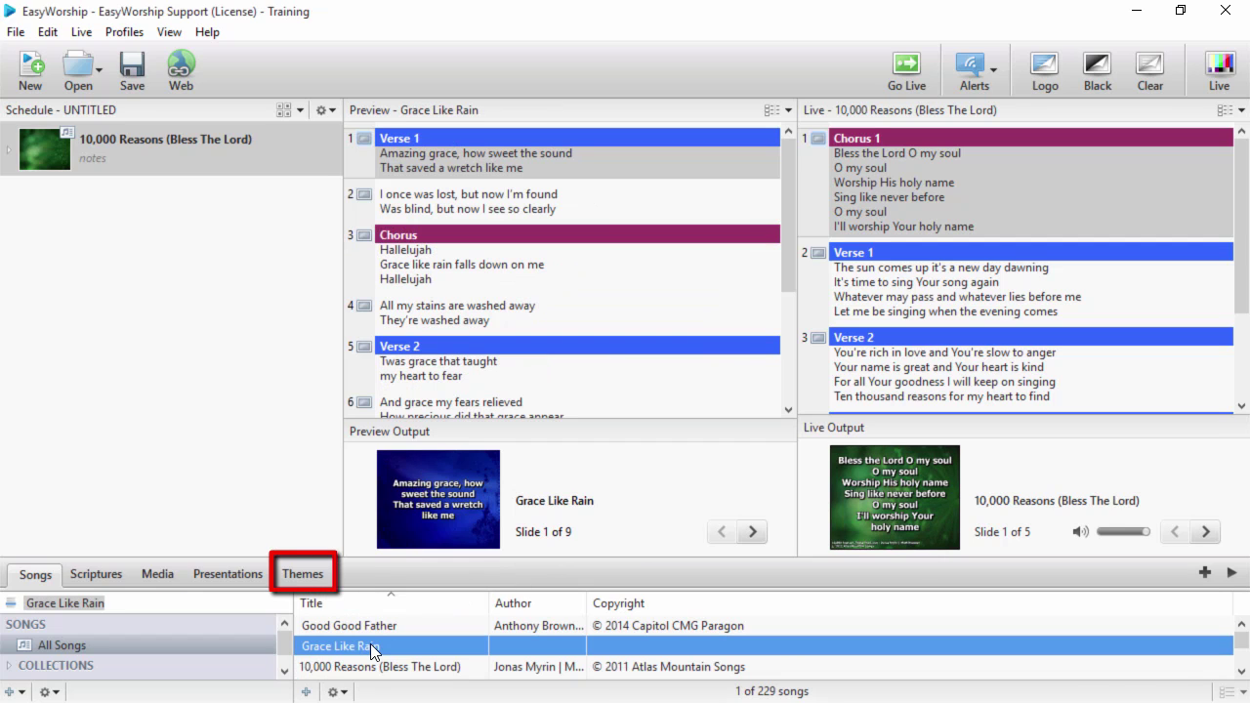
{"action": "left_click", "coordinate": [305, 575]}
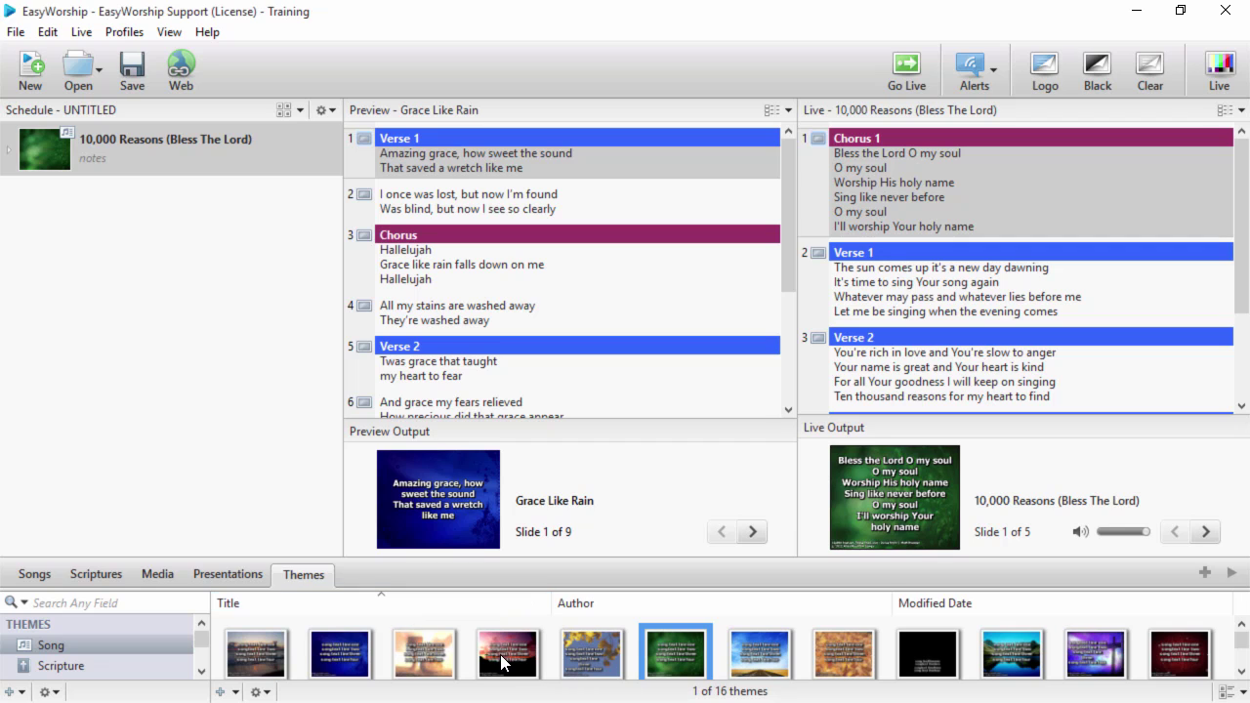
{"action": "left_click_drag", "start_coordinate": [500, 662], "coordinate": [592, 496]}
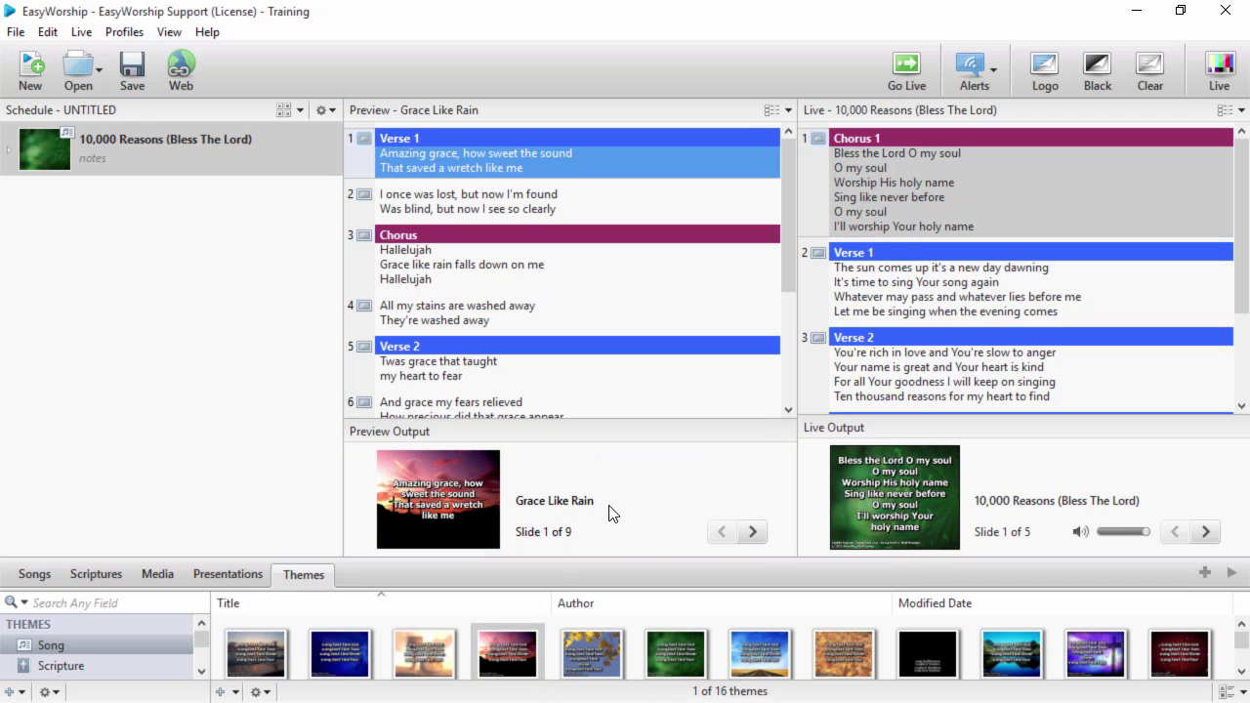
{"action": "left_click_drag", "start_coordinate": [758, 661], "coordinate": [522, 265]}
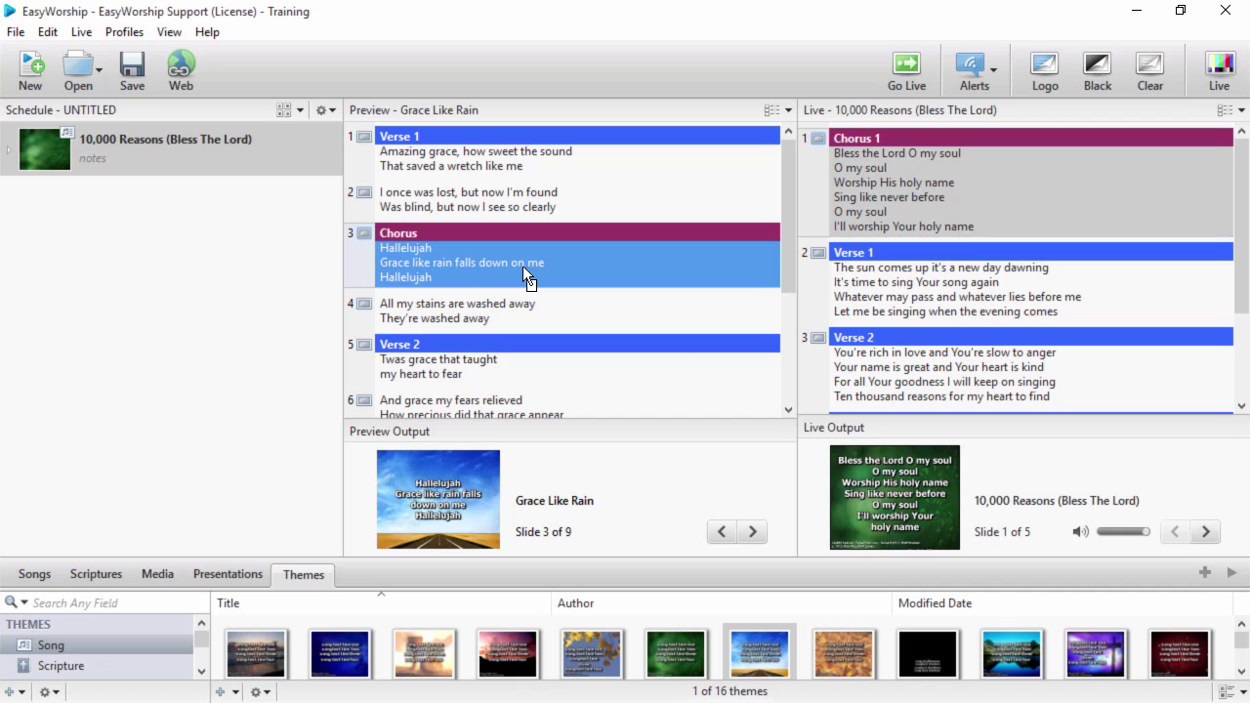
Shrink the library and enlarge the preview and live output displays.
{"action": "left_click_drag", "start_coordinate": [525, 586], "coordinate": [517, 700]}
{"action": "left_click_drag", "start_coordinate": [533, 533], "coordinate": [533, 477]}
{"action": "left_click_drag", "start_coordinate": [974, 529], "coordinate": [969, 455]}
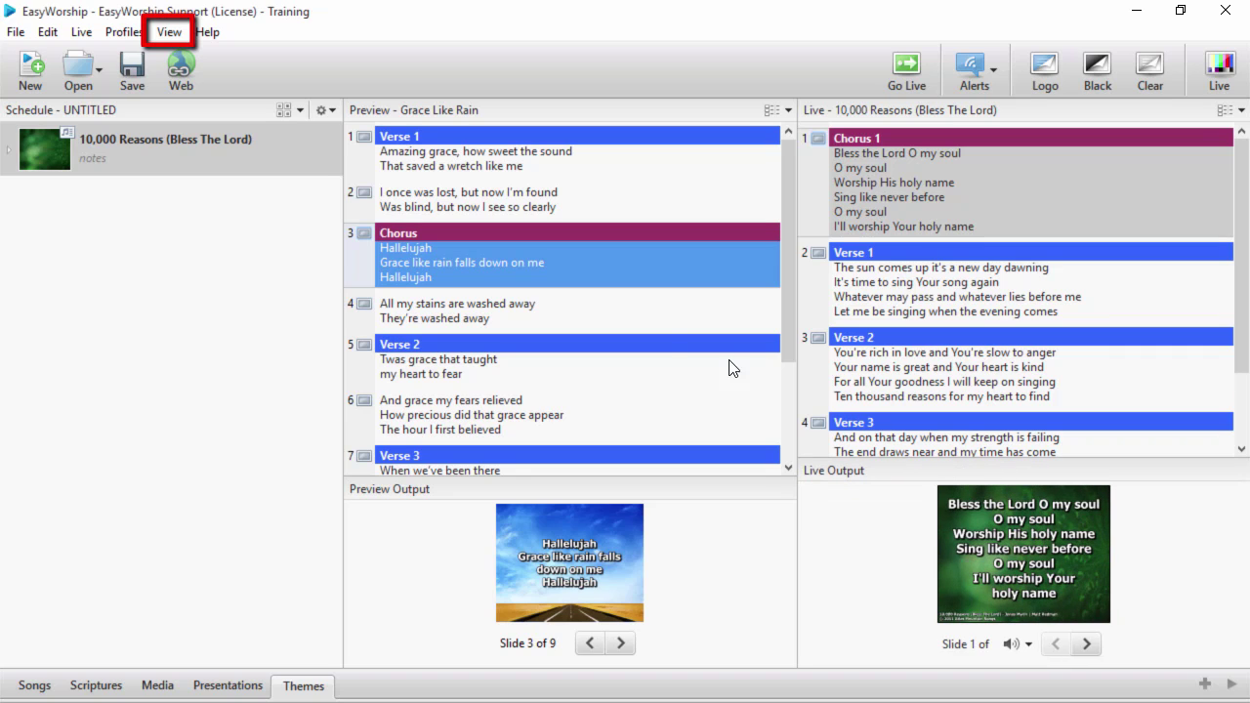
Switch to the Preview and Live Combined layout and put Good Good Father's Verse 1 on screen.
{"action": "left_click", "coordinate": [166, 33]}
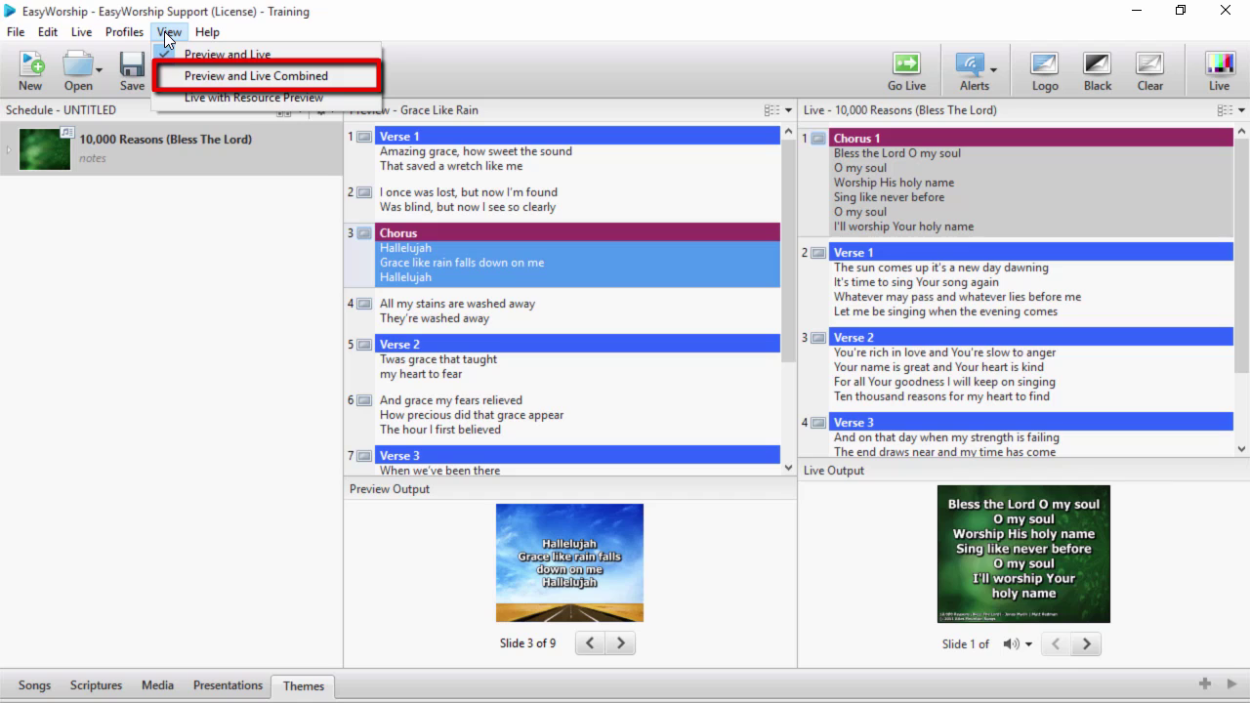
{"action": "left_click", "coordinate": [170, 78]}
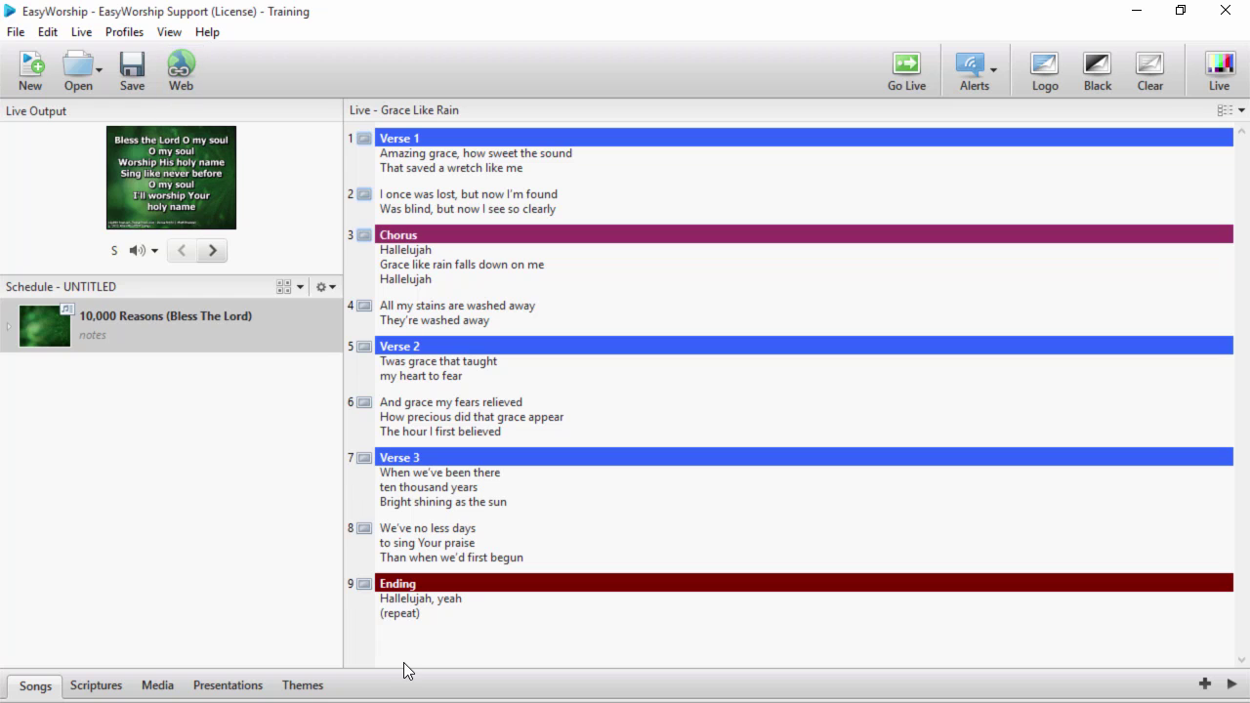
{"action": "left_click_drag", "start_coordinate": [410, 684], "coordinate": [440, 524]}
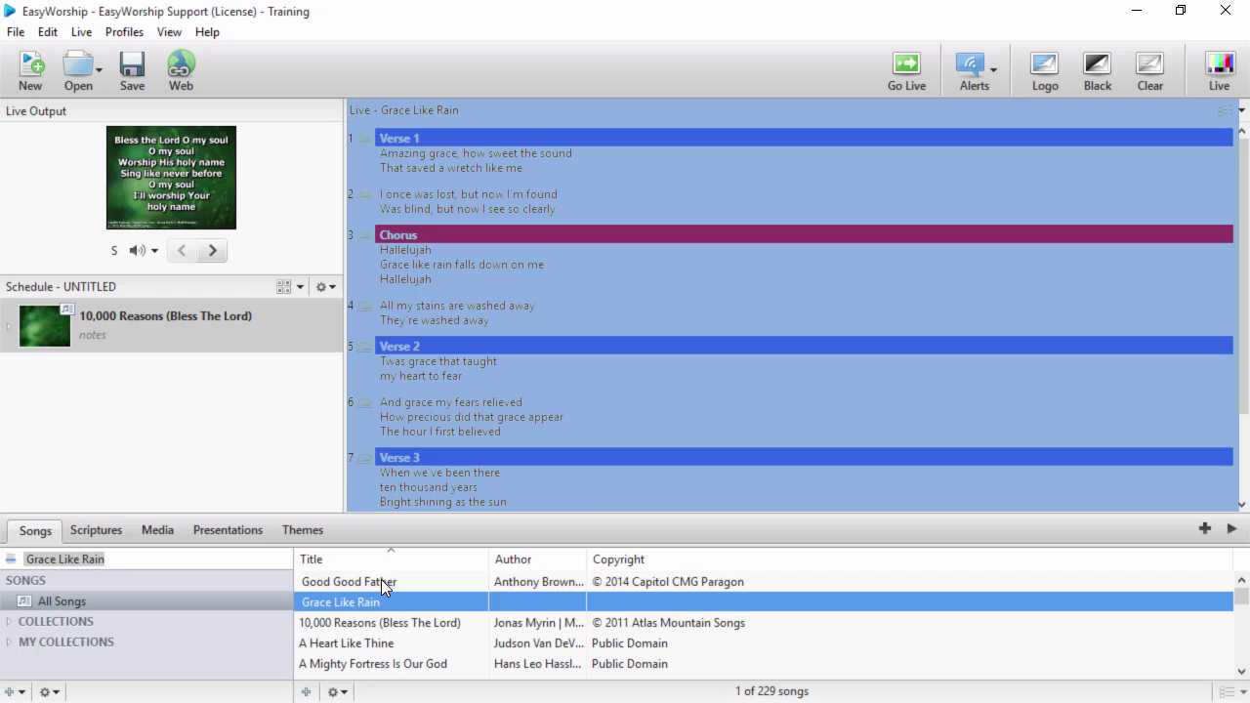
{"action": "left_click", "coordinate": [380, 581]}
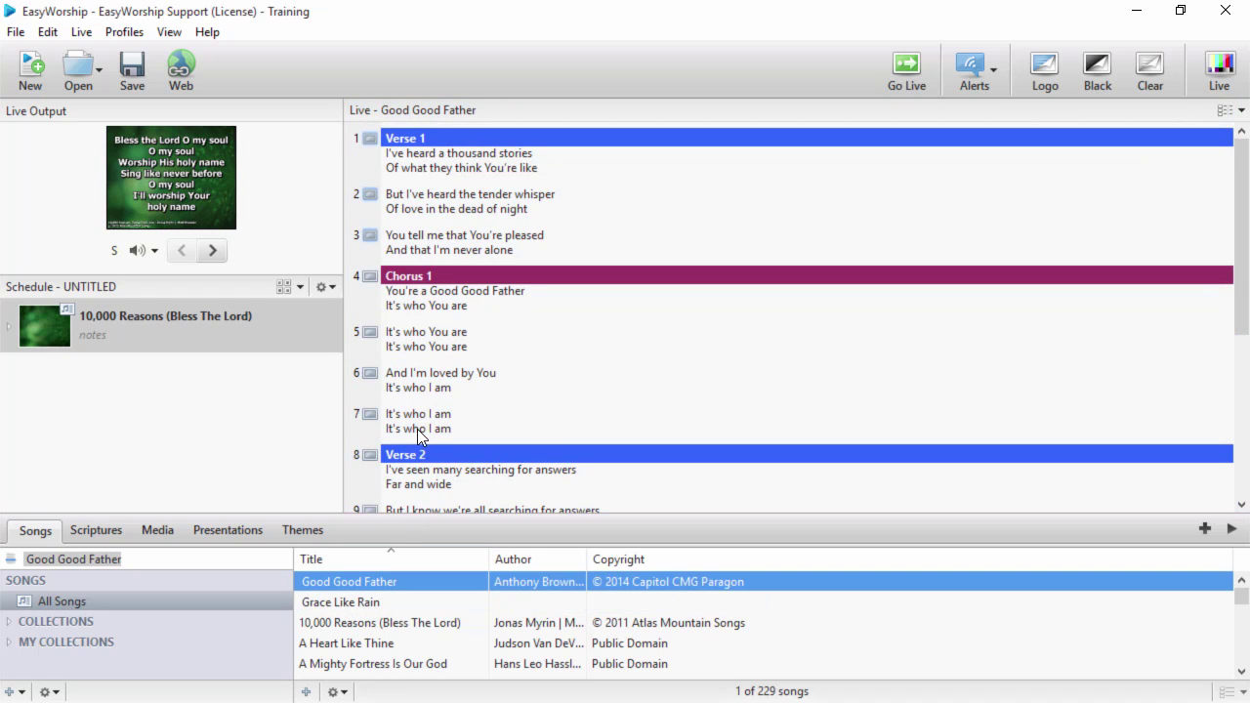
{"action": "left_click", "coordinate": [447, 166]}
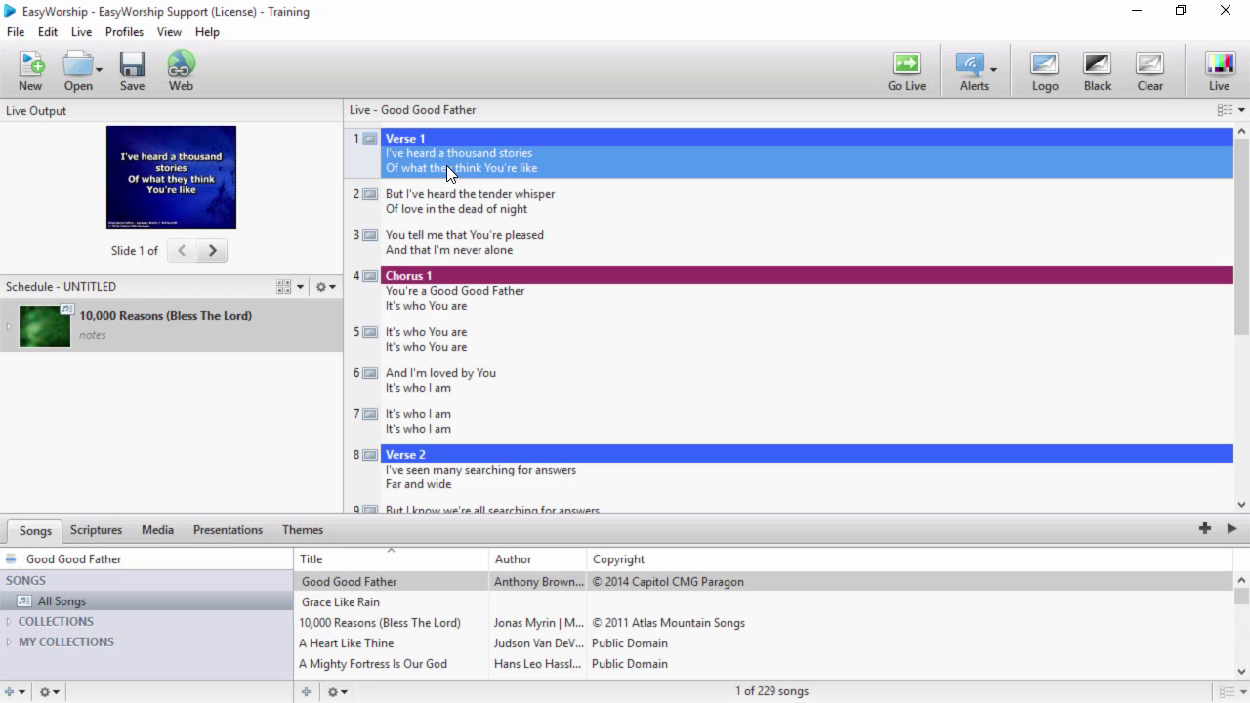
Schedule Good Good Father and 10,000 Reasons, move 10,000 Reasons first, and show its Chorus 1.
{"action": "left_click_drag", "start_coordinate": [349, 581], "coordinate": [187, 302]}
{"action": "left_click_drag", "start_coordinate": [379, 622], "coordinate": [155, 361]}
{"action": "left_click_drag", "start_coordinate": [123, 440], "coordinate": [128, 329]}
{"action": "left_click", "coordinate": [131, 331]}
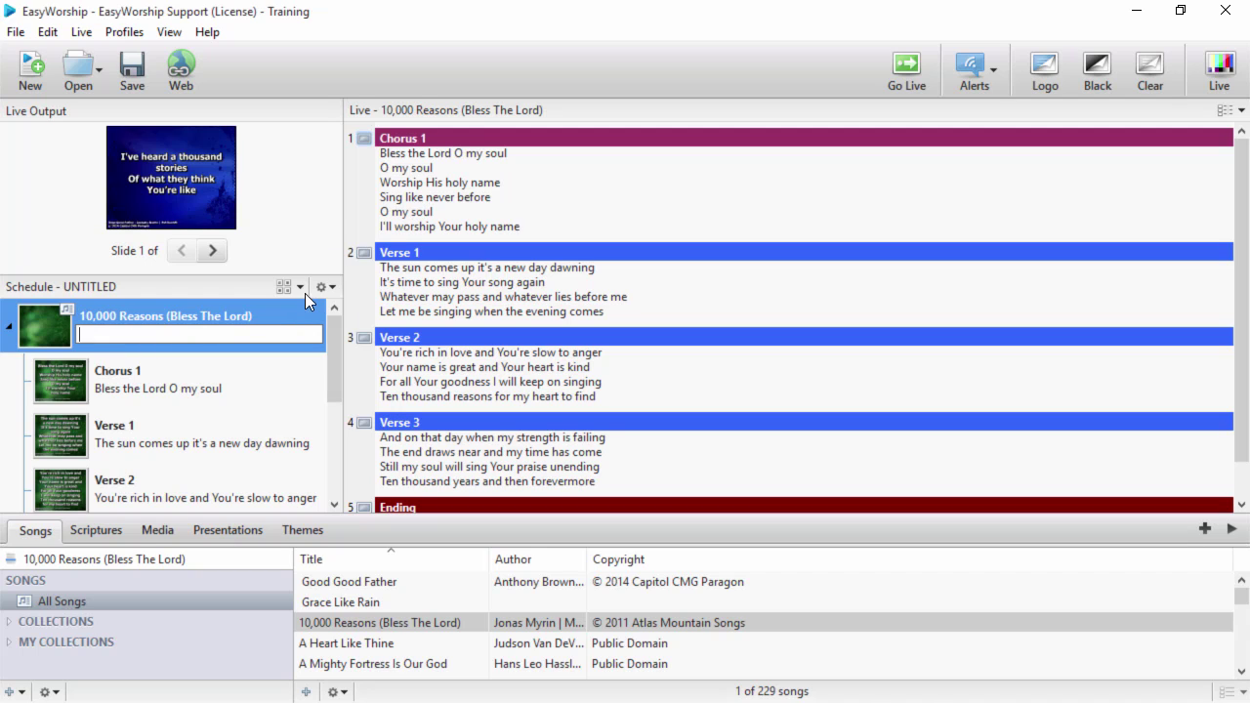
{"action": "left_click", "coordinate": [342, 278]}
{"action": "left_click", "coordinate": [417, 211]}
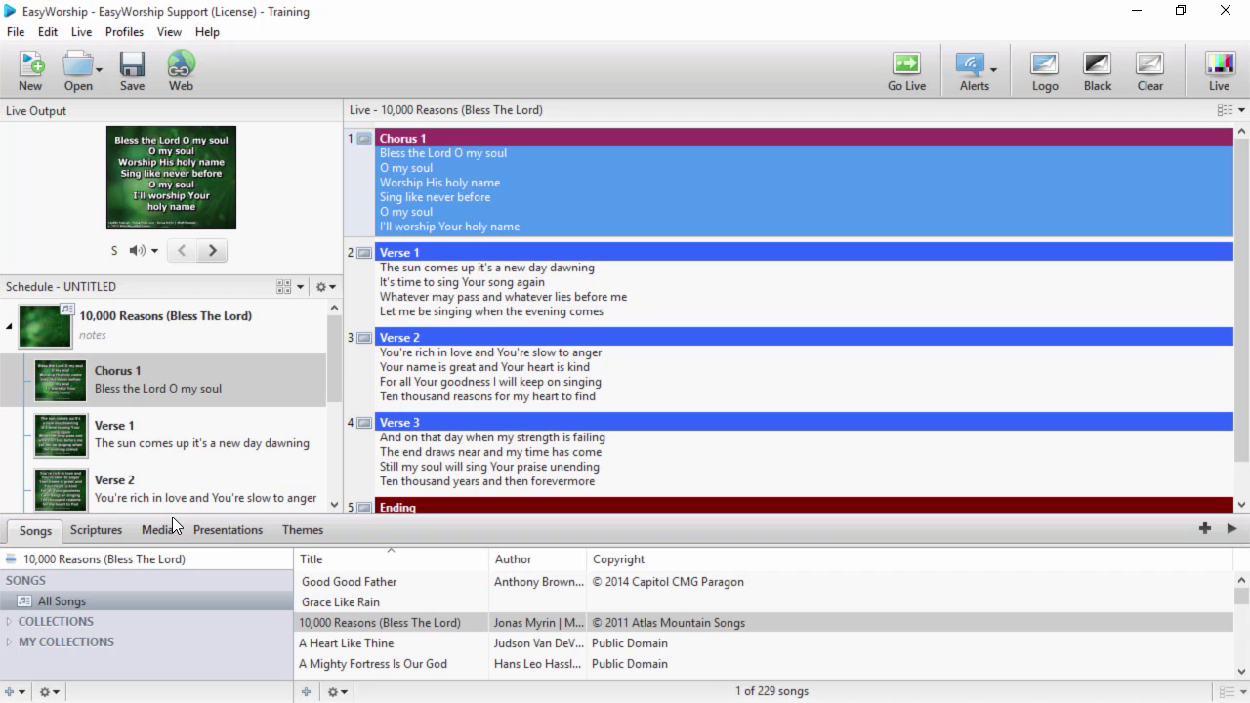
Browse Genesis 1:1–1:2 and the media videos, then load Grace Like Rain into the Live panel.
{"action": "left_click", "coordinate": [102, 535]}
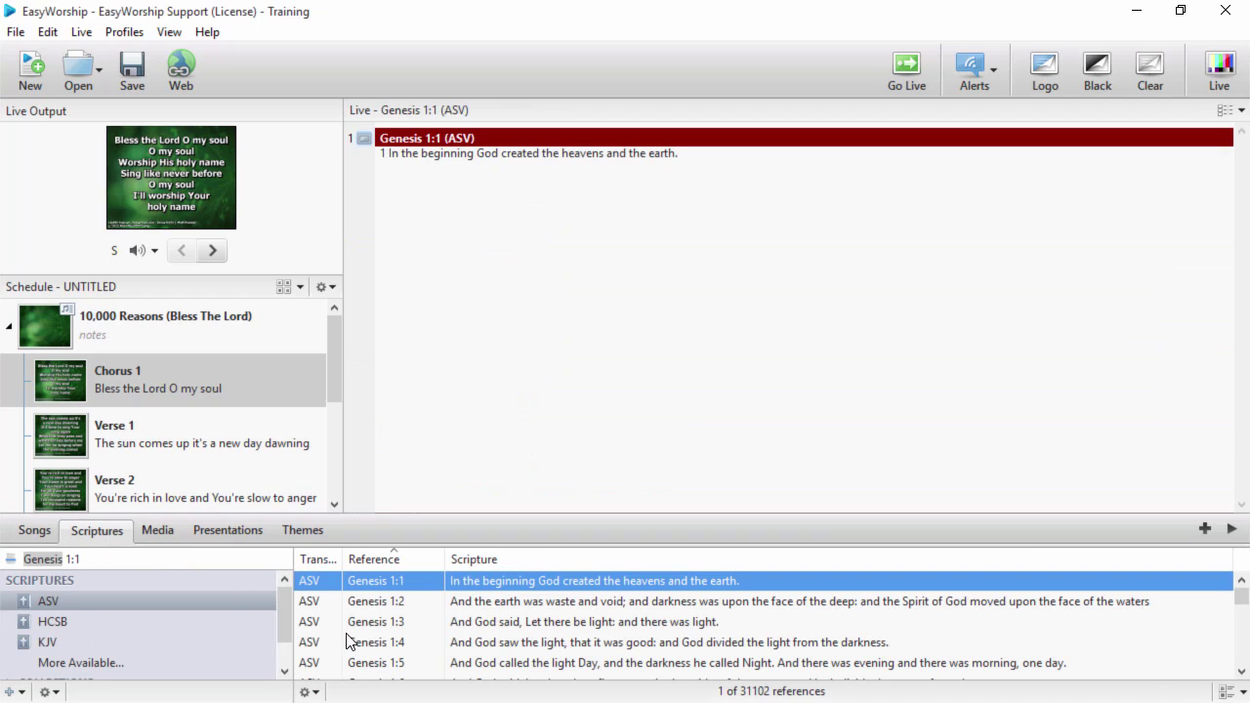
{"action": "left_click", "coordinate": [387, 604]}
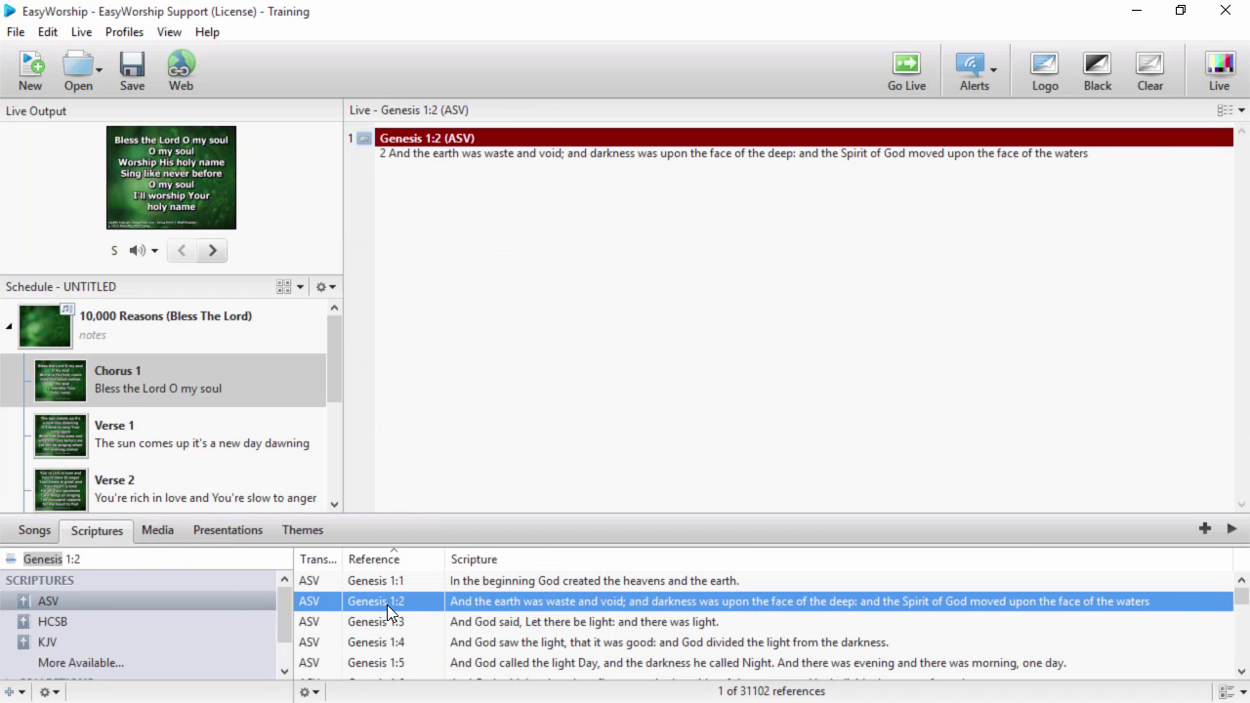
{"action": "left_click", "coordinate": [157, 529]}
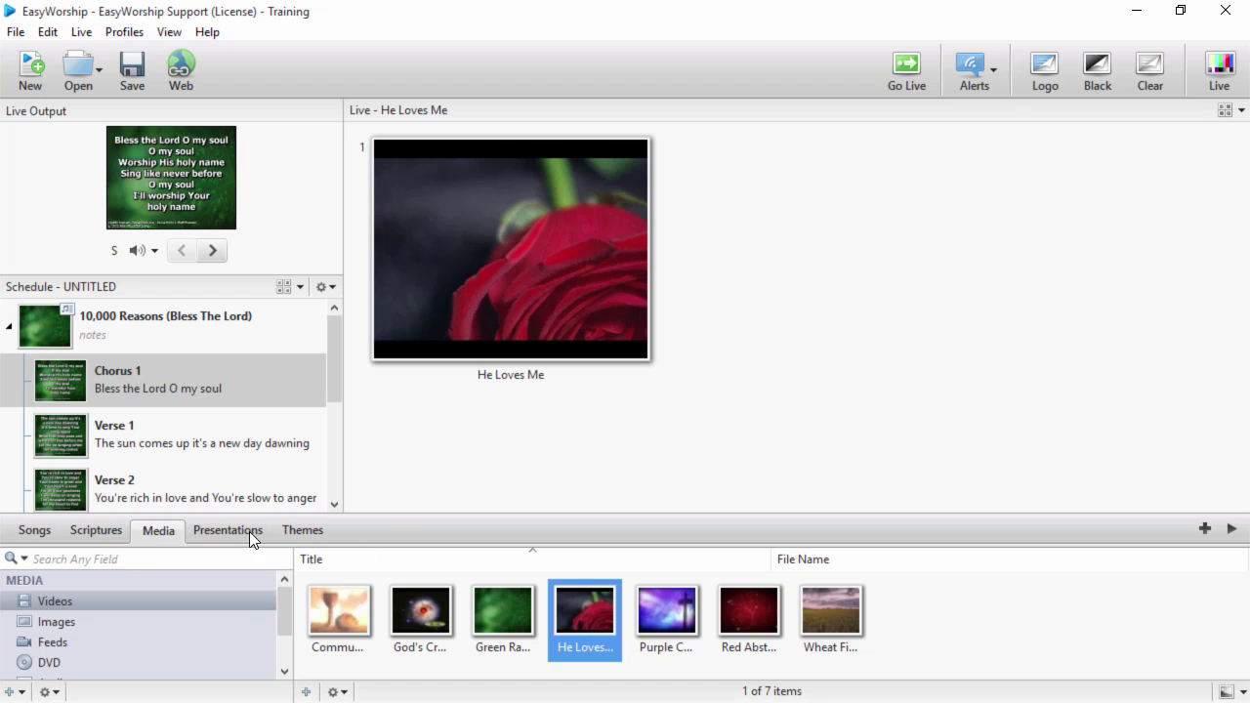
{"action": "left_click", "coordinate": [63, 533]}
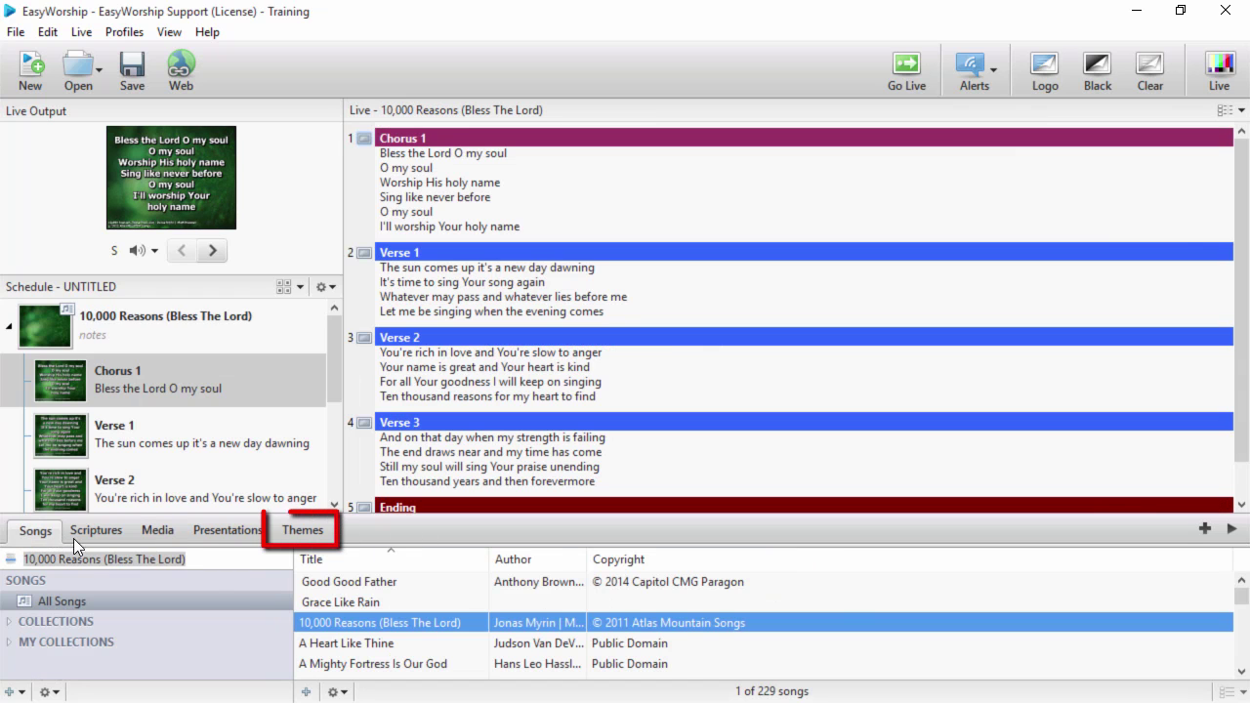
{"action": "left_click", "coordinate": [350, 602]}
Apply the Fall Aspen theme to slide 6 and the Leaves theme to slide 7.
{"action": "left_click", "coordinate": [317, 535]}
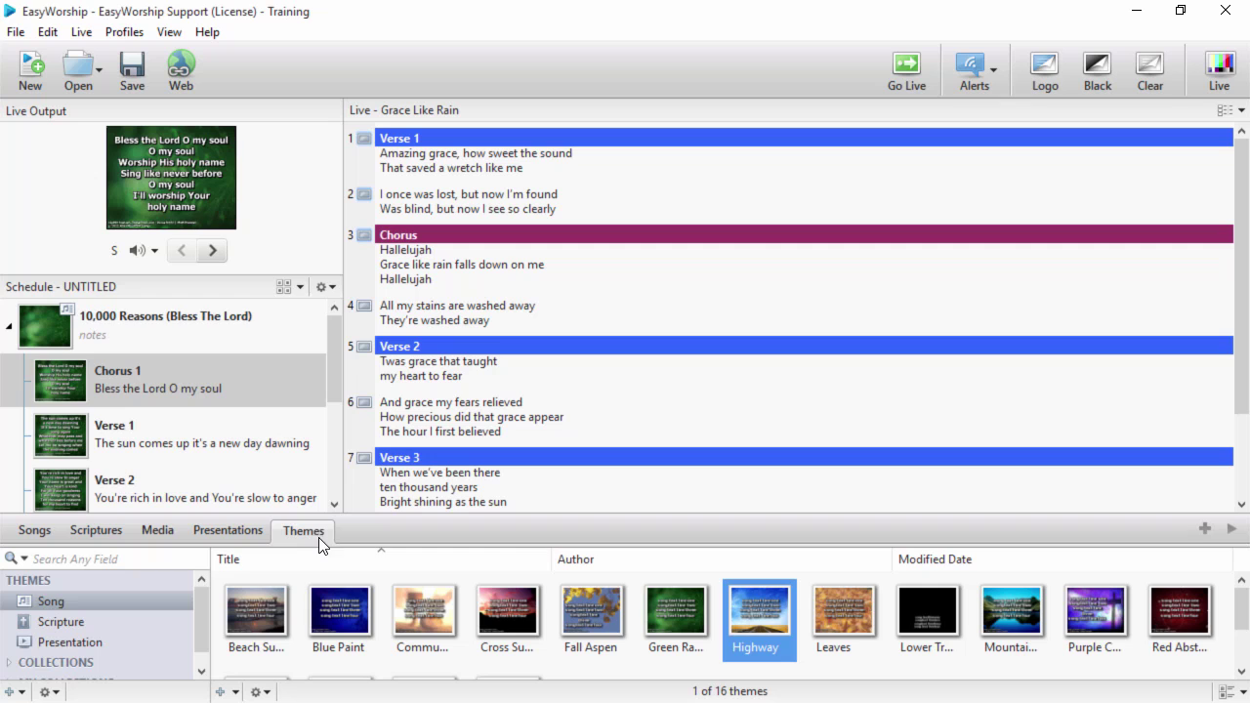
{"action": "left_click_drag", "start_coordinate": [587, 618], "coordinate": [483, 417]}
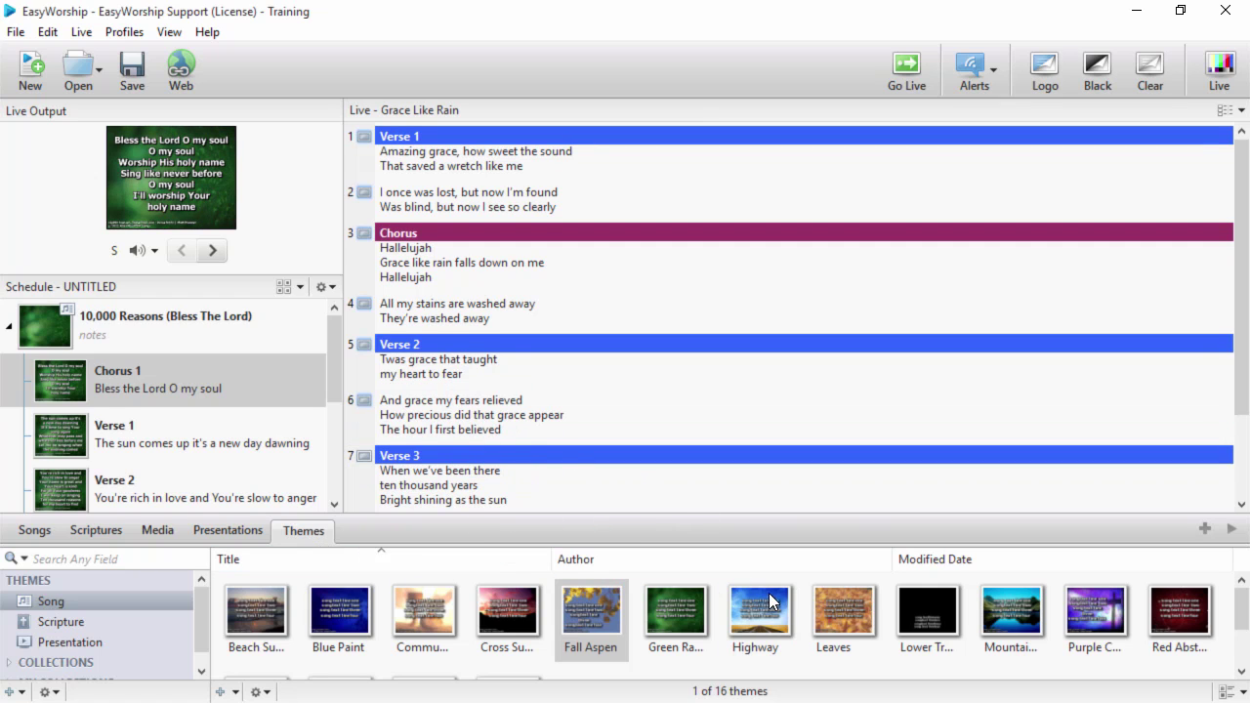
{"action": "left_click_drag", "start_coordinate": [842, 610], "coordinate": [657, 480]}
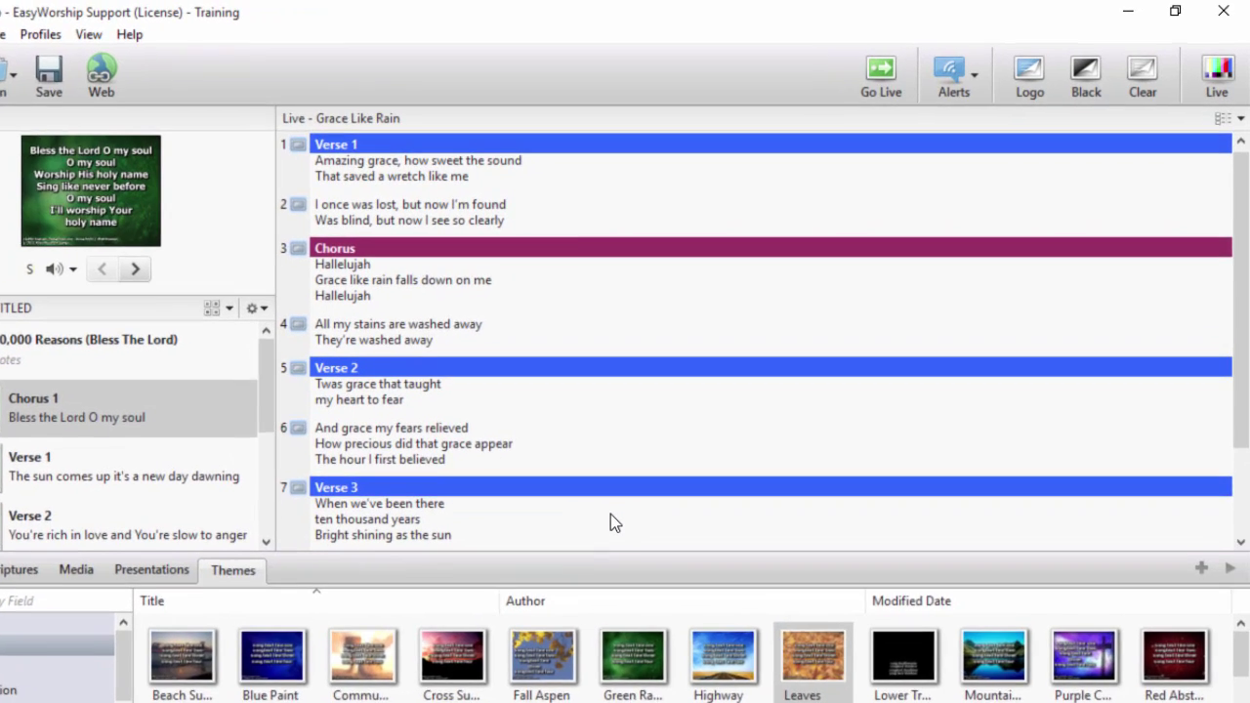
Select Grace Like Rain's Verse 3 and add a nursery alert numbered 20.
{"action": "left_click", "coordinate": [659, 486]}
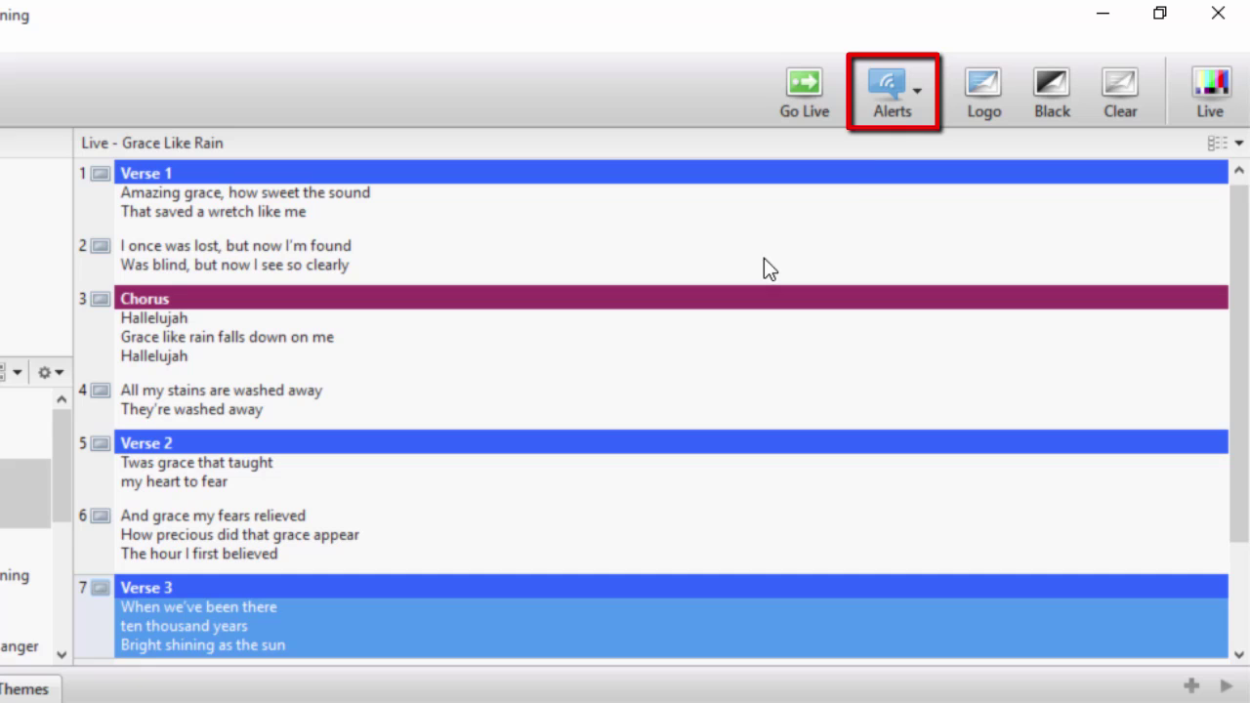
{"action": "left_click", "coordinate": [921, 113]}
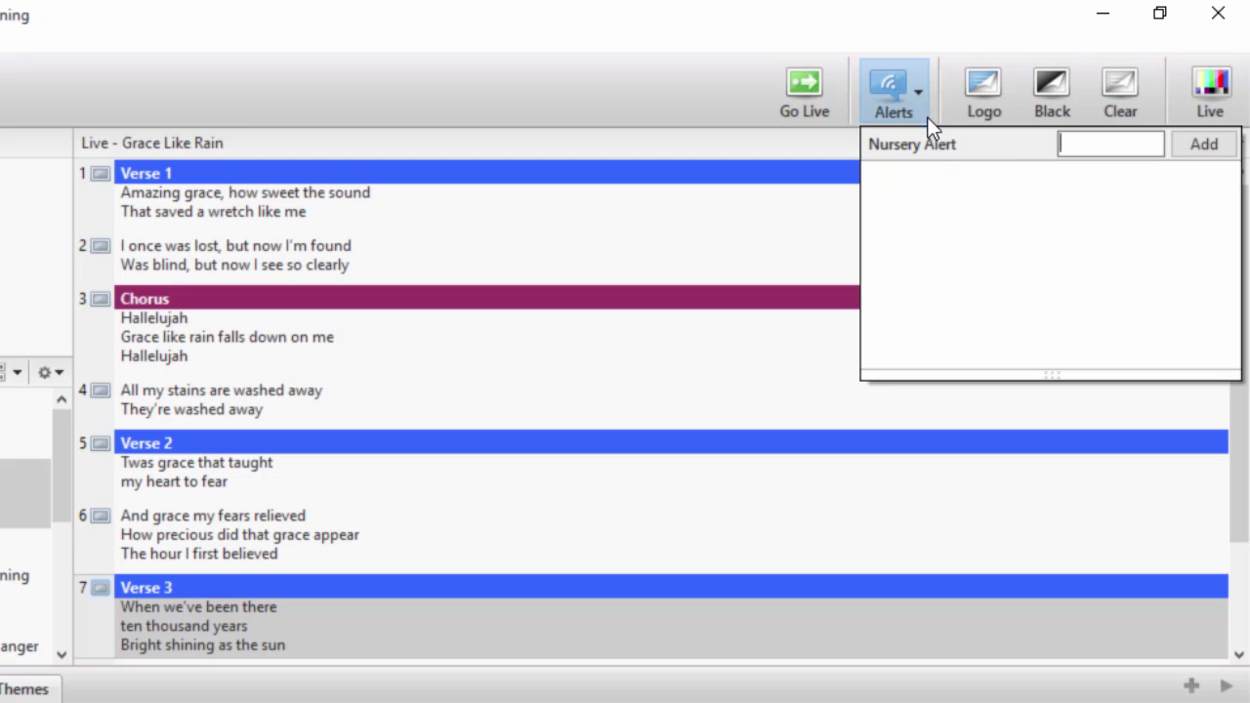
{"action": "type", "text": "20"}
{"action": "left_click", "coordinate": [1183, 144]}
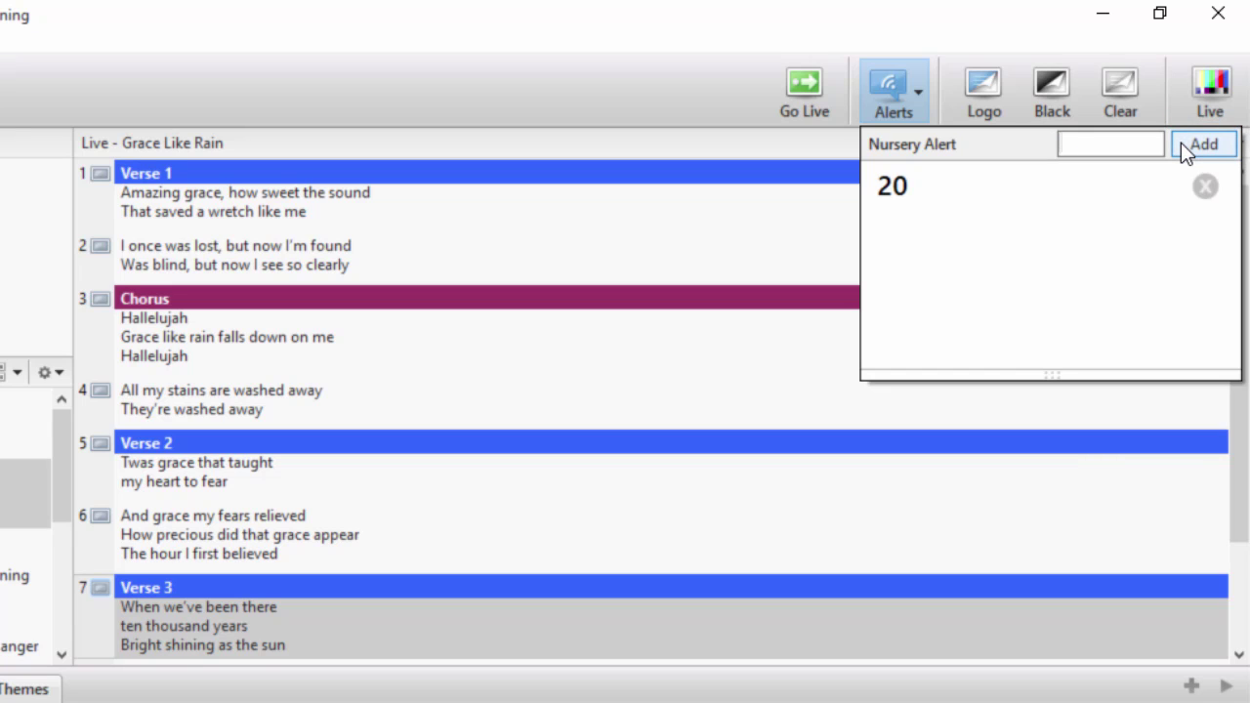
Remove the 20 nursery alert and send Verse 3 to the live output.
{"action": "left_click", "coordinate": [1123, 182]}
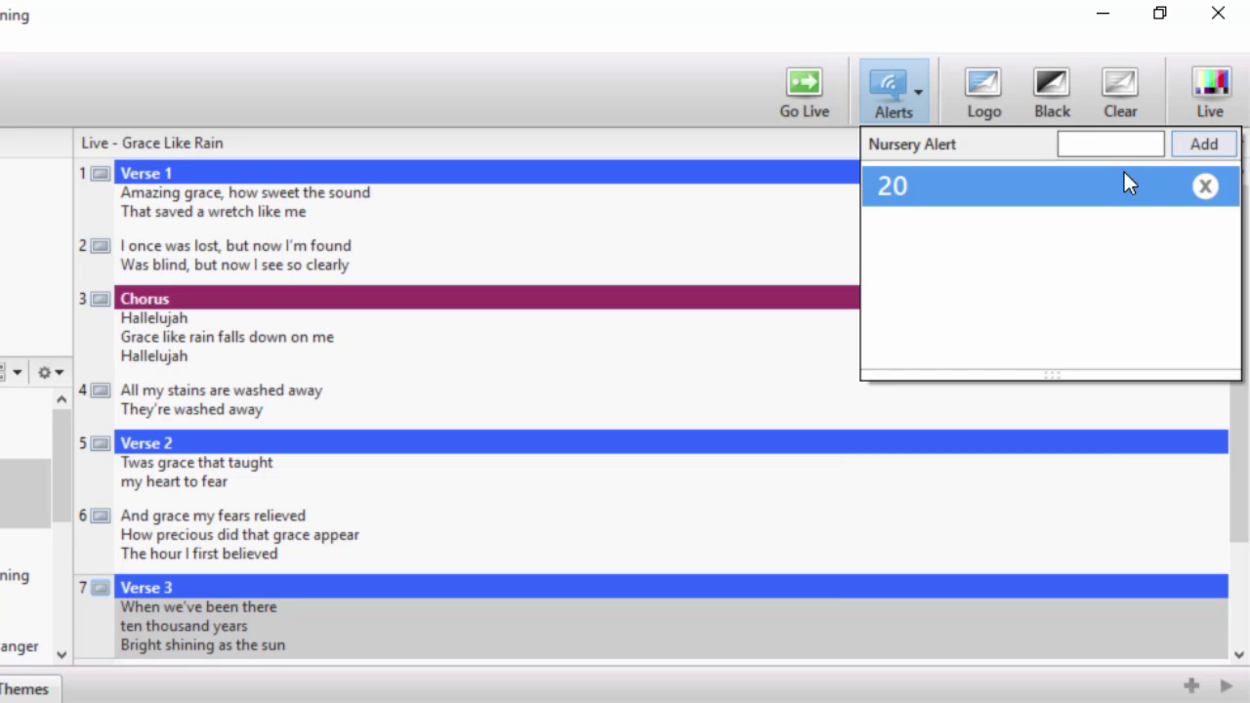
{"action": "left_click", "coordinate": [1204, 188]}
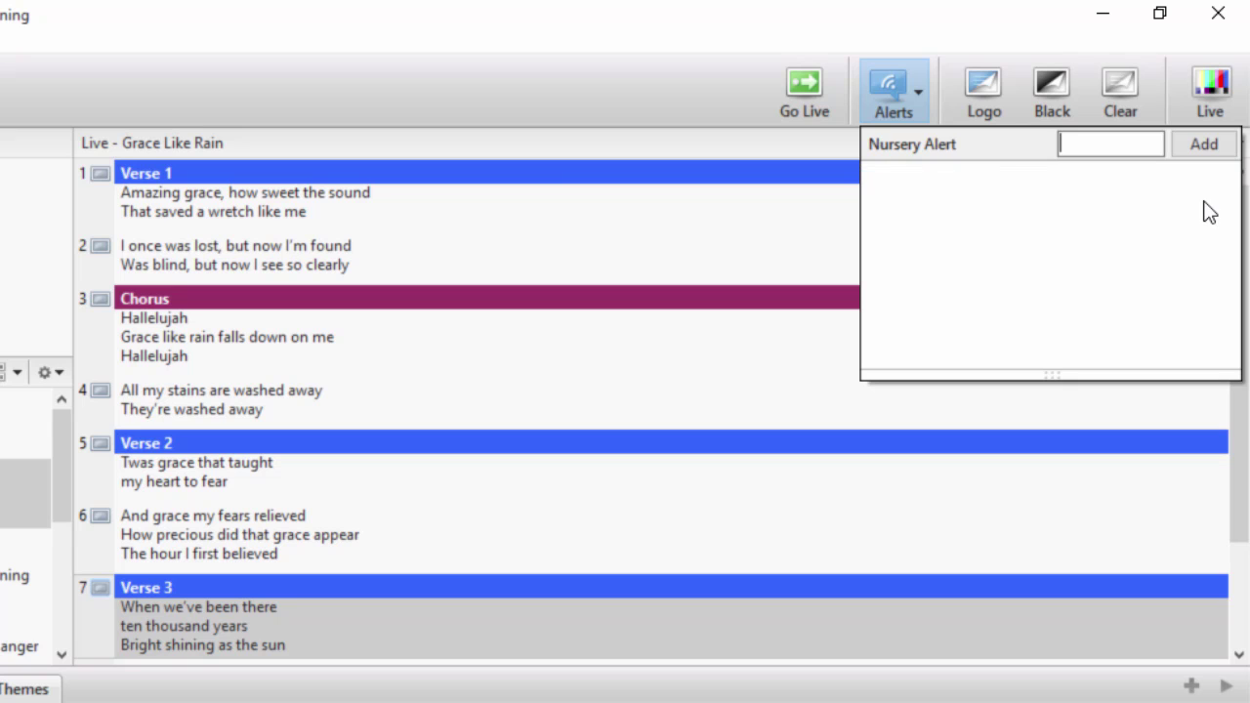
{"action": "left_click", "coordinate": [845, 149]}
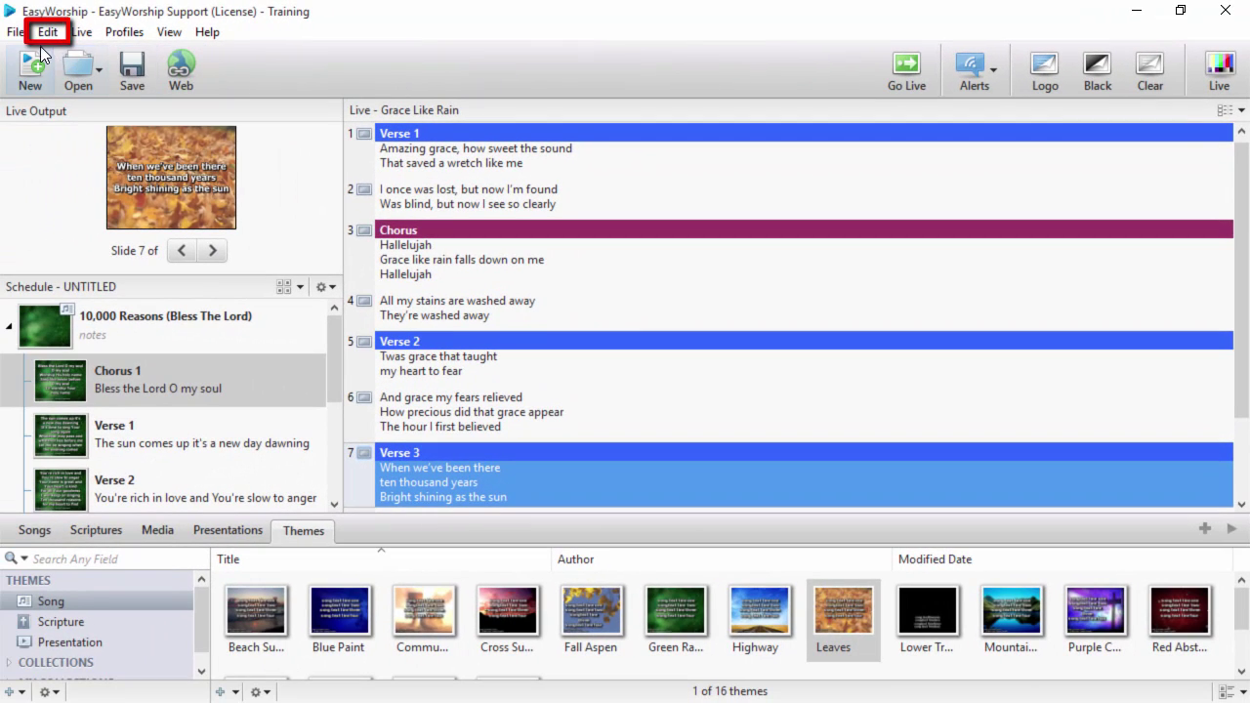
Open the Live Alerts options and toggle Enable Nursery Alert off and back on.
{"action": "left_click", "coordinate": [46, 33]}
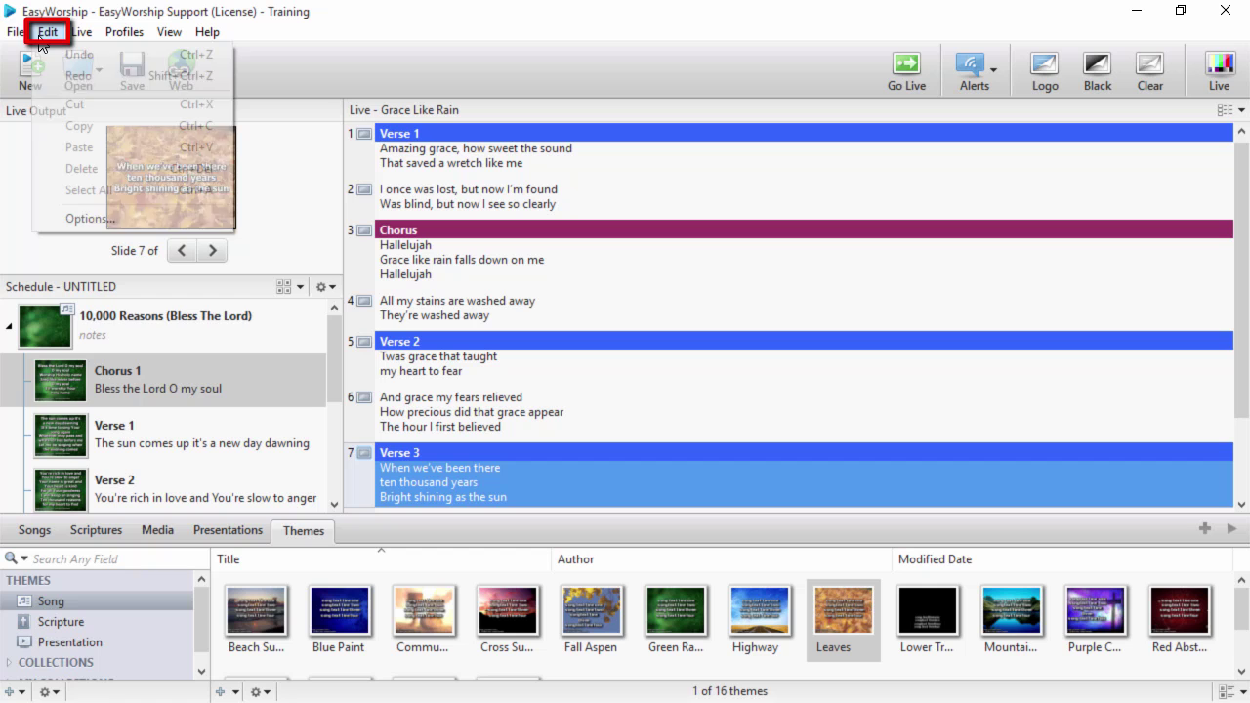
{"action": "left_click", "coordinate": [46, 219]}
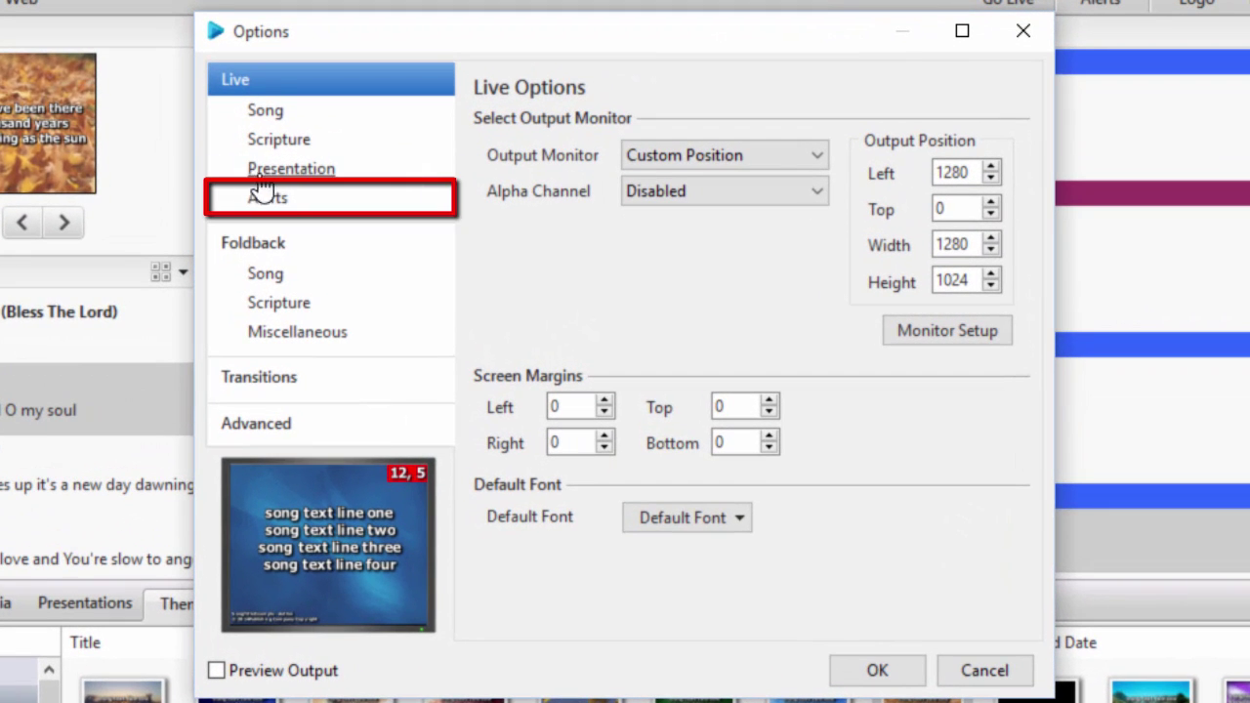
{"action": "left_click", "coordinate": [296, 205]}
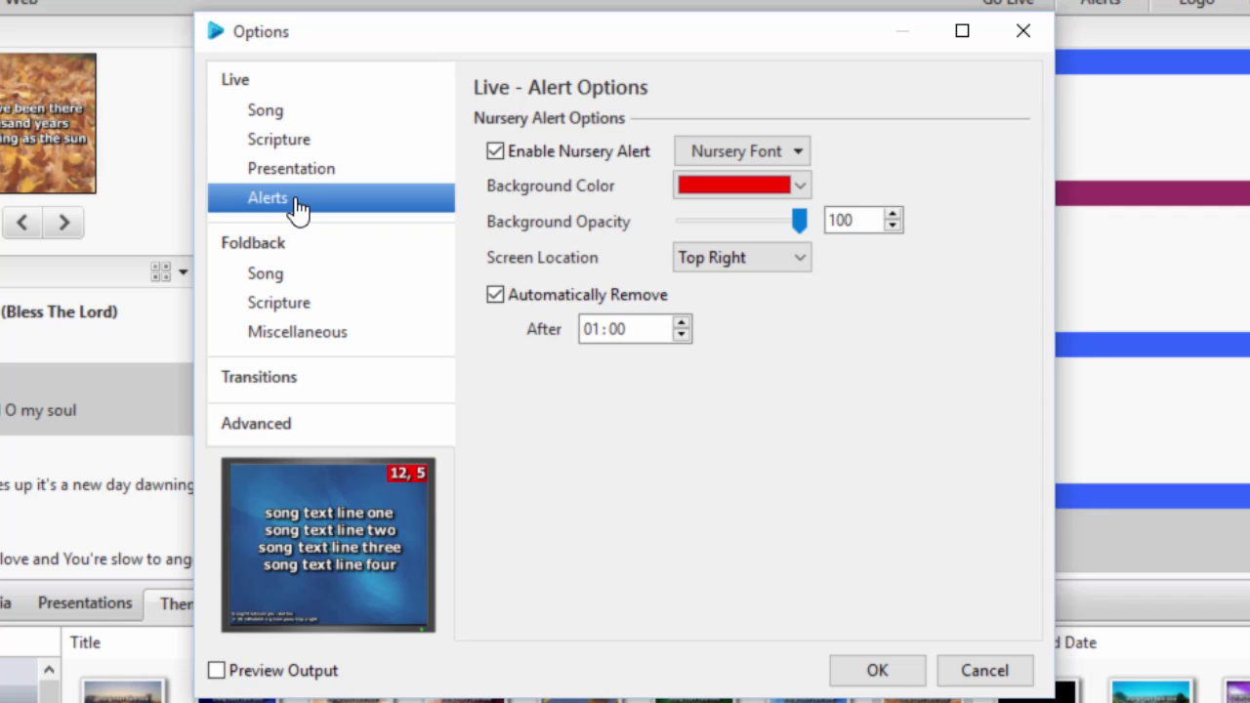
{"action": "left_click", "coordinate": [495, 152]}
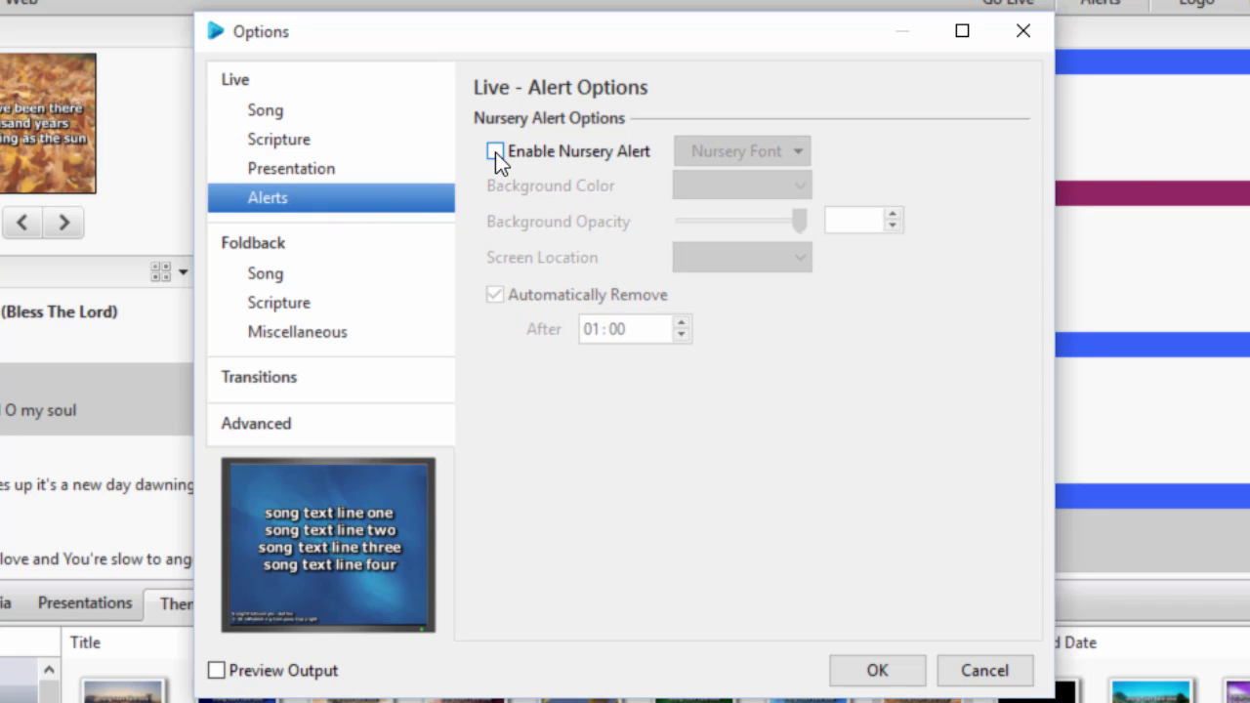
{"action": "left_click", "coordinate": [495, 152]}
Set the nursery alert background colour to None, opacity 100, and check the Top Right location.
{"action": "left_click", "coordinate": [720, 151]}
{"action": "left_click", "coordinate": [721, 152]}
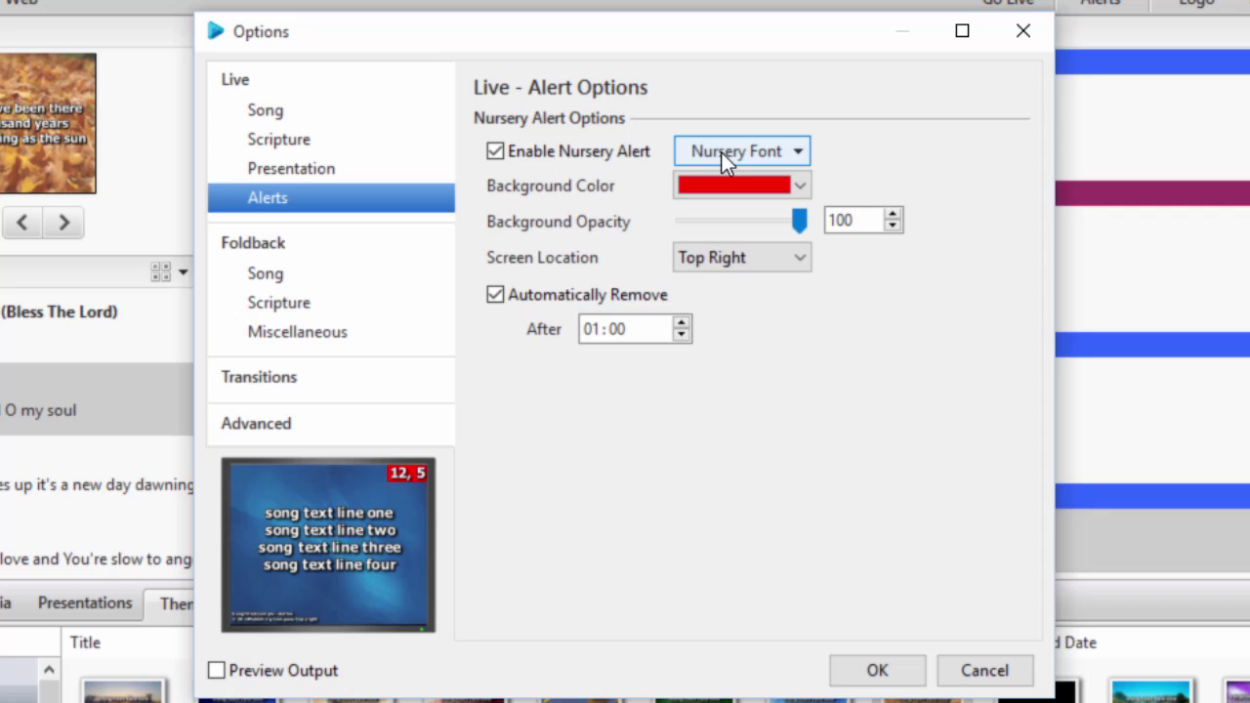
{"action": "left_click", "coordinate": [801, 185]}
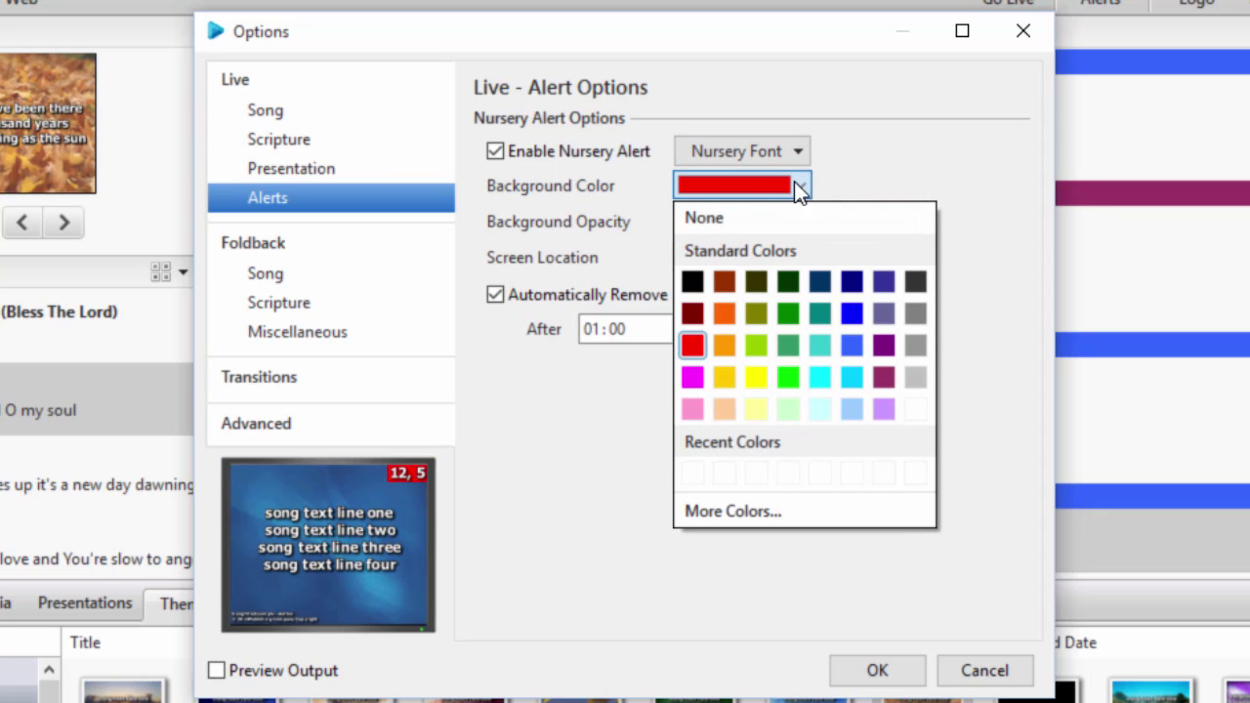
{"action": "left_click", "coordinate": [748, 219]}
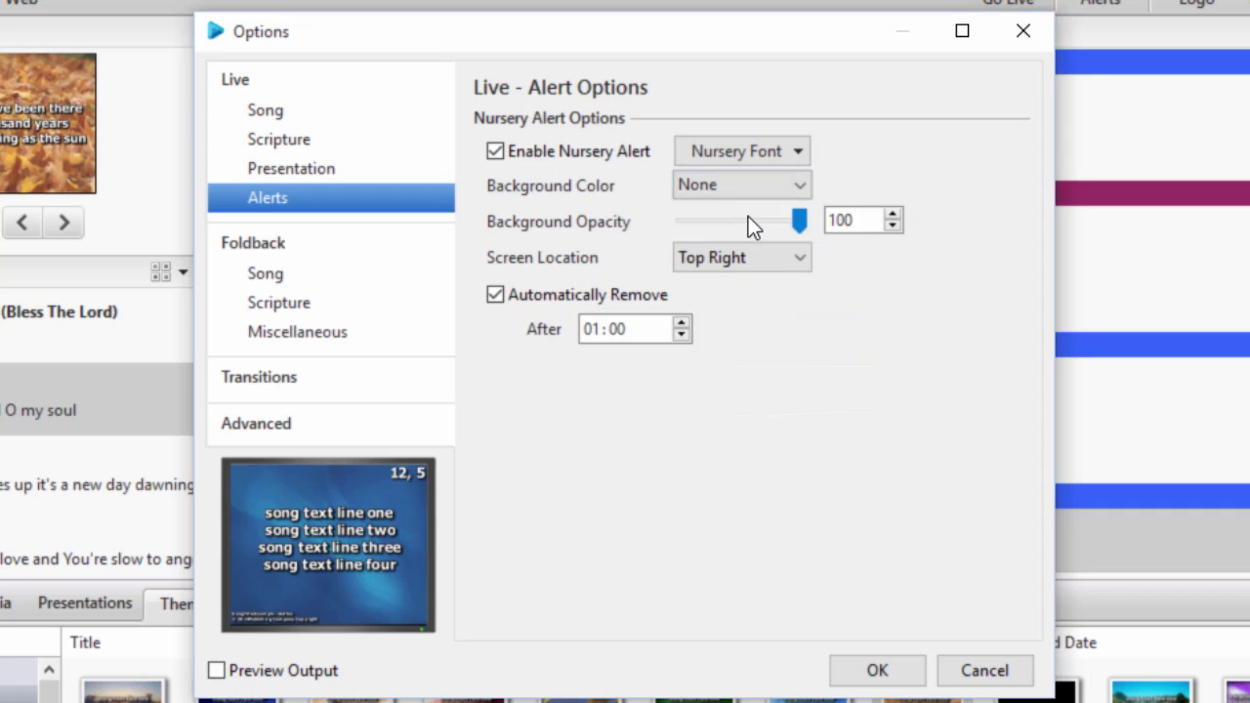
{"action": "mouse_move", "coordinate": [795, 220]}
{"action": "left_mouse_down"}
{"action": "mouse_move", "coordinate": [694, 218]}
{"action": "mouse_move", "coordinate": [802, 234]}
{"action": "left_mouse_up"}
{"action": "left_click", "coordinate": [789, 260]}
{"action": "left_click", "coordinate": [789, 260]}
Open the Live Song settings' Labels table and view the BRIDGE label's colour choices.
{"action": "left_click", "coordinate": [310, 114]}
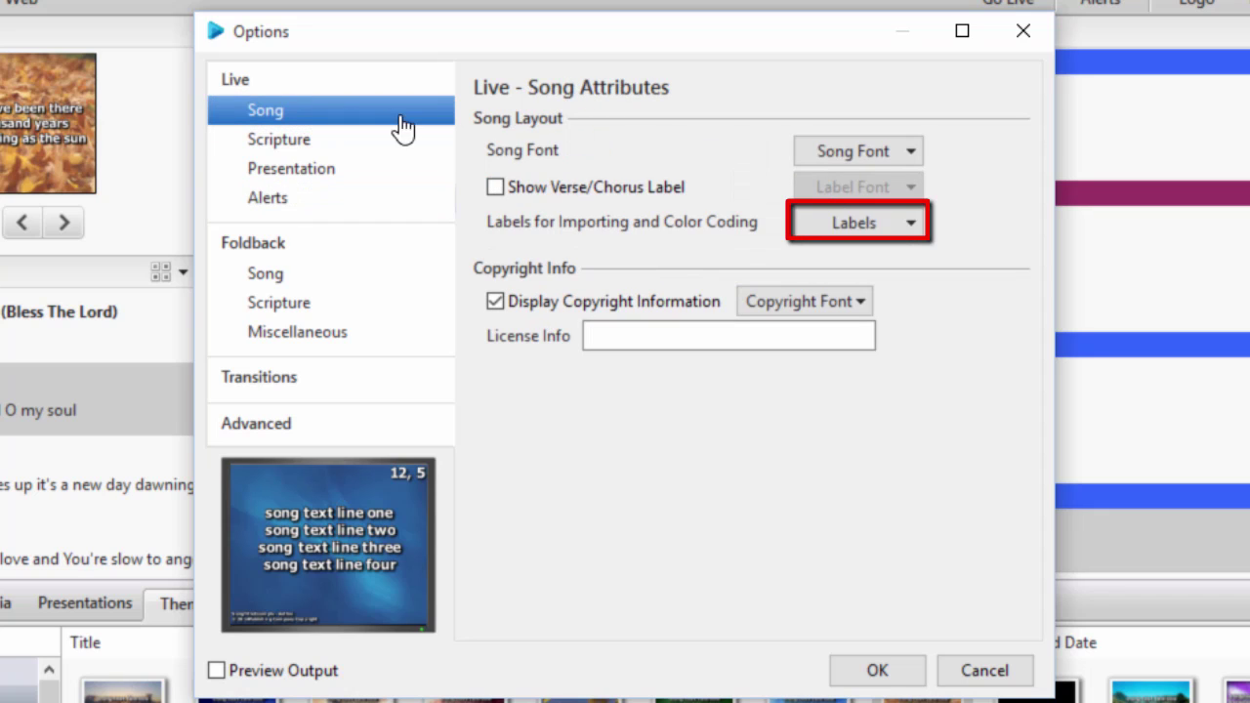
{"action": "left_click", "coordinate": [866, 232]}
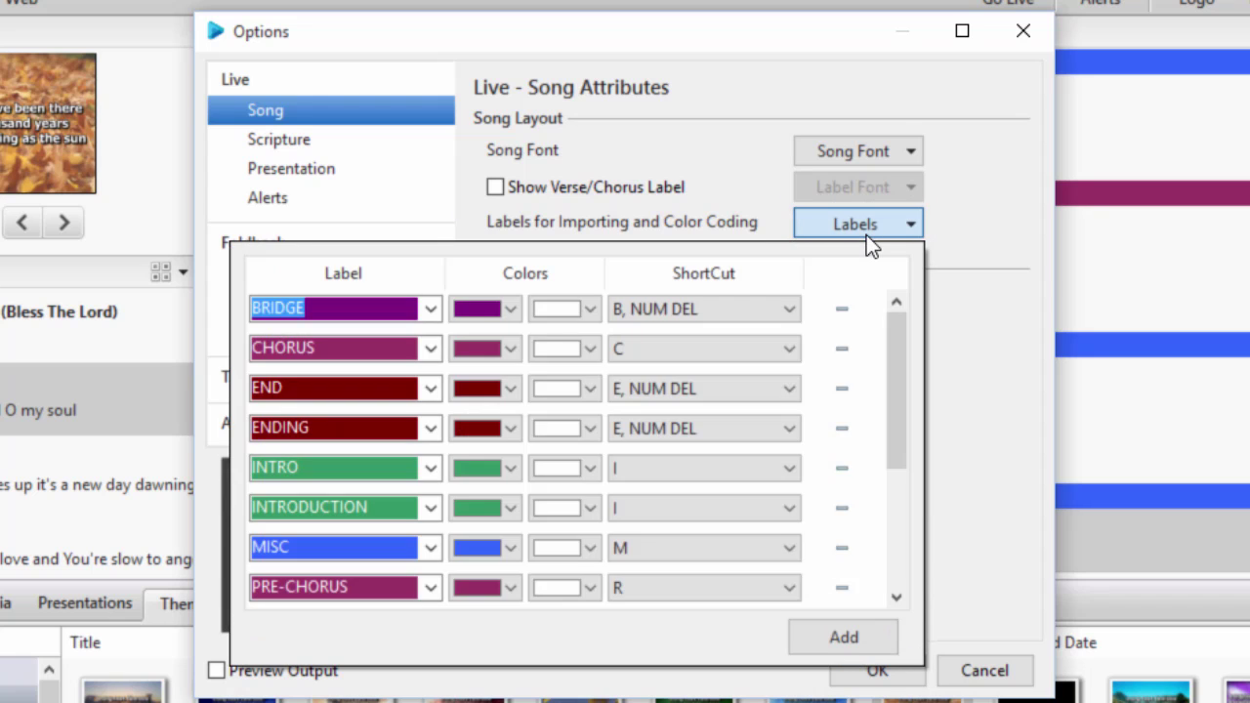
{"action": "left_click", "coordinate": [514, 308]}
{"action": "left_click", "coordinate": [513, 307]}
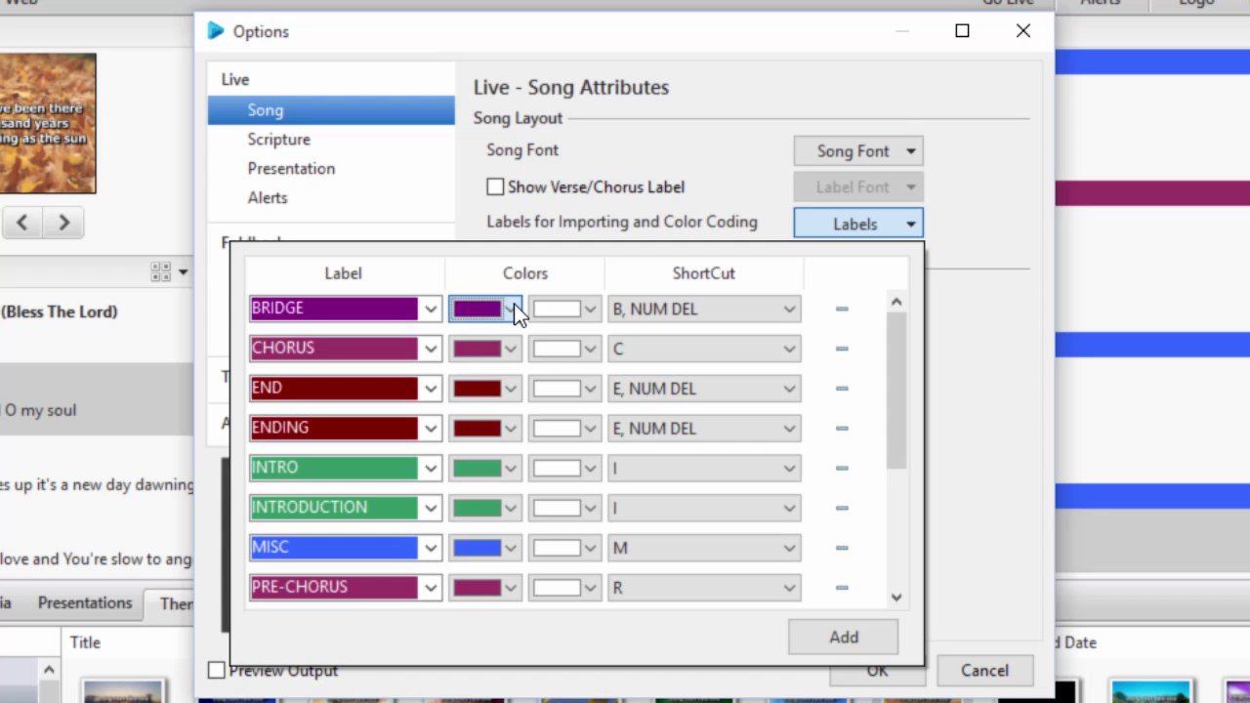
Check the BRIDGE label's shortcut keys, add a new blank label row, and close the table.
{"action": "left_click", "coordinate": [786, 309]}
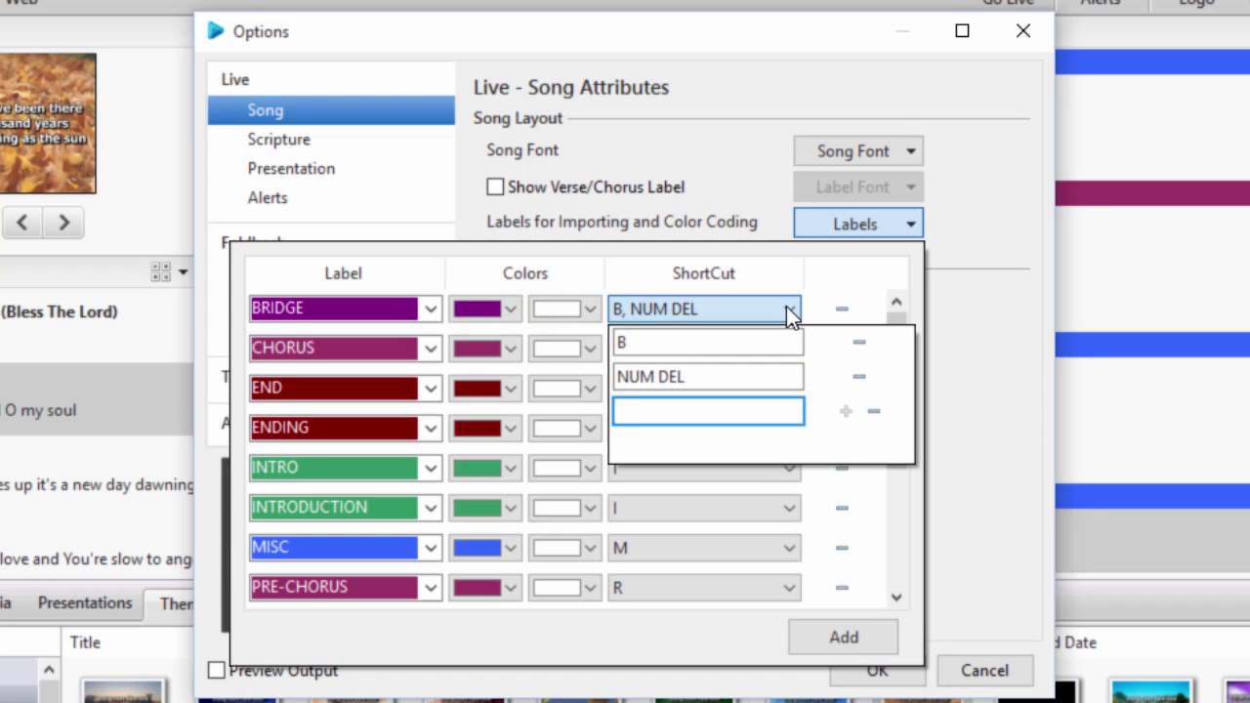
{"action": "left_click", "coordinate": [786, 307]}
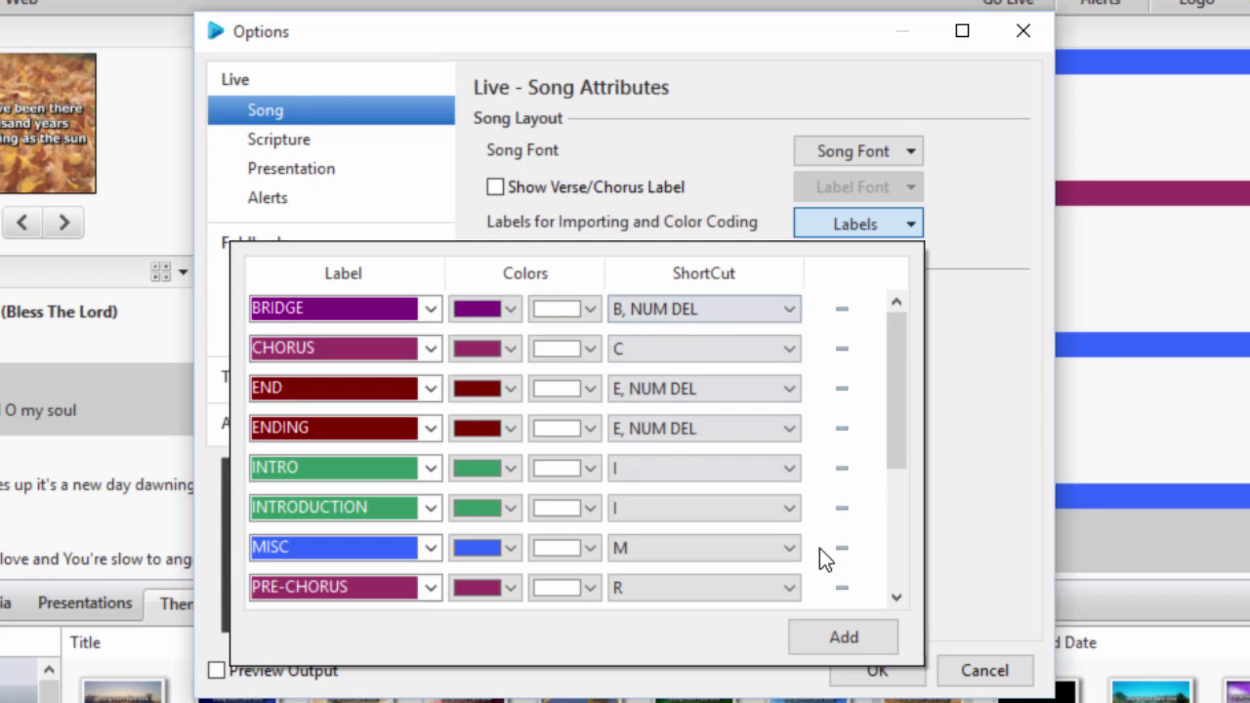
{"action": "left_click", "coordinate": [813, 645]}
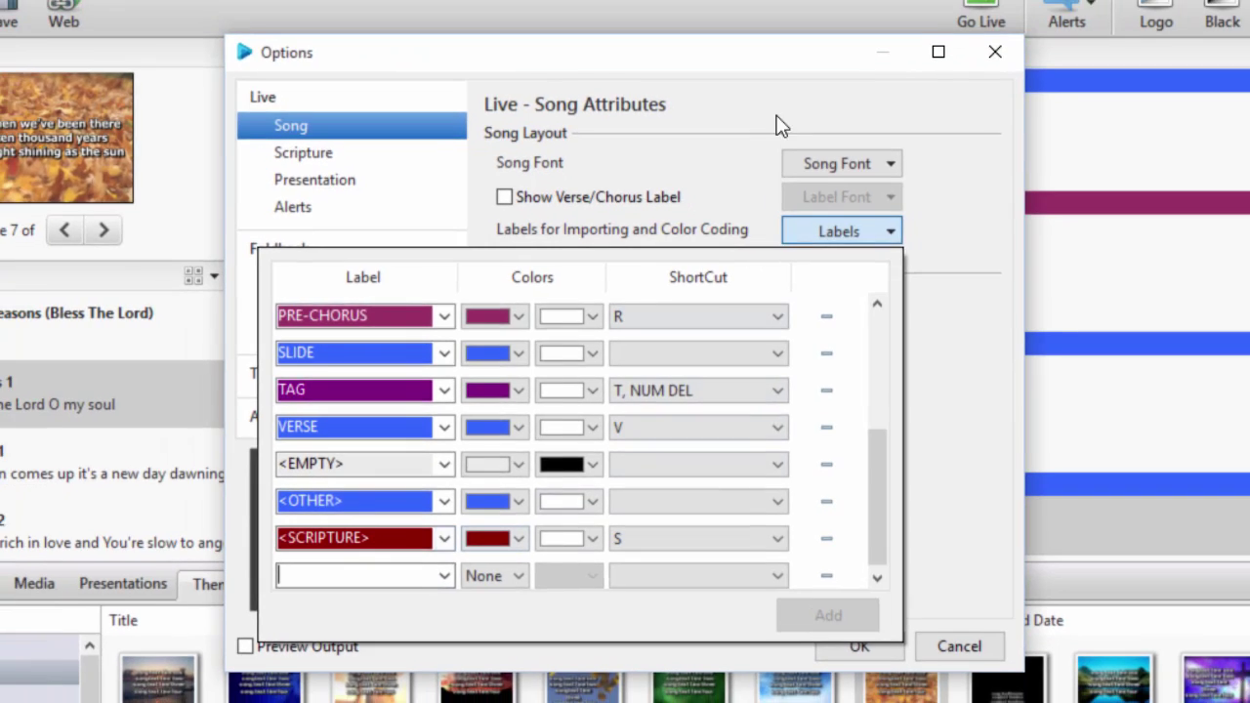
{"action": "left_click", "coordinate": [781, 107]}
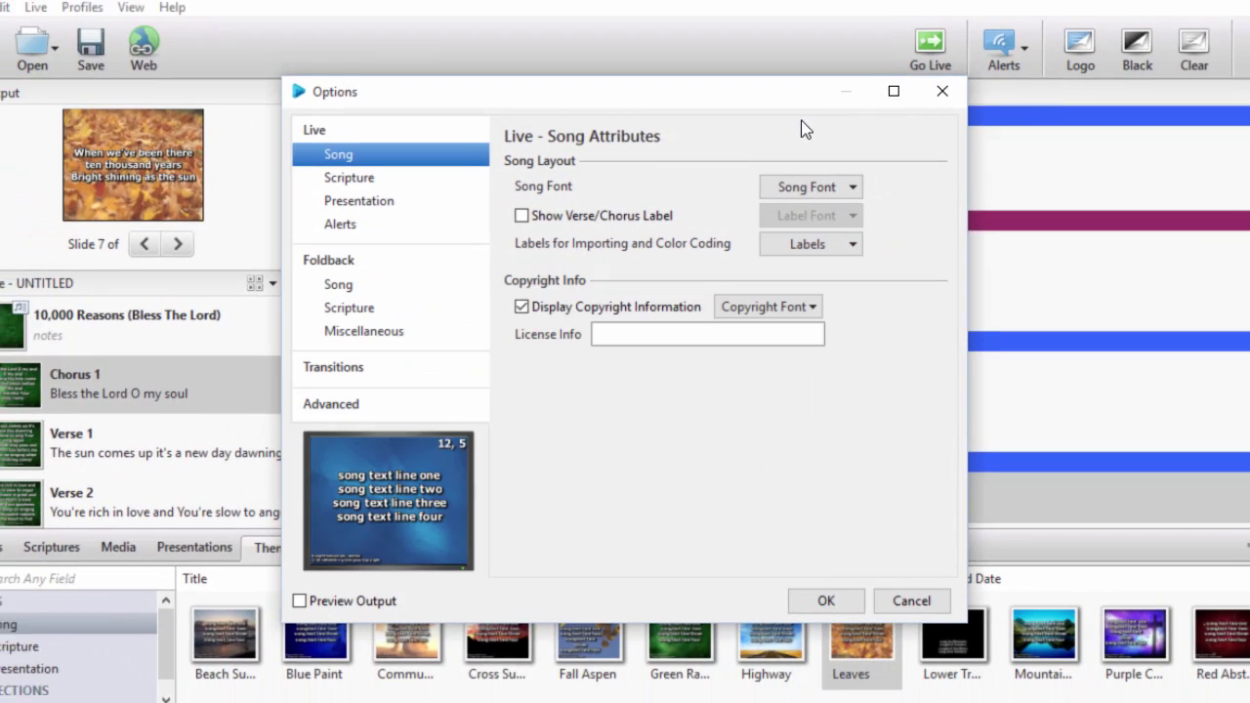
Close Options and select 10,000 Reasons (Bless The Lord) in the schedule to load its slides.
{"action": "left_click", "coordinate": [917, 112]}
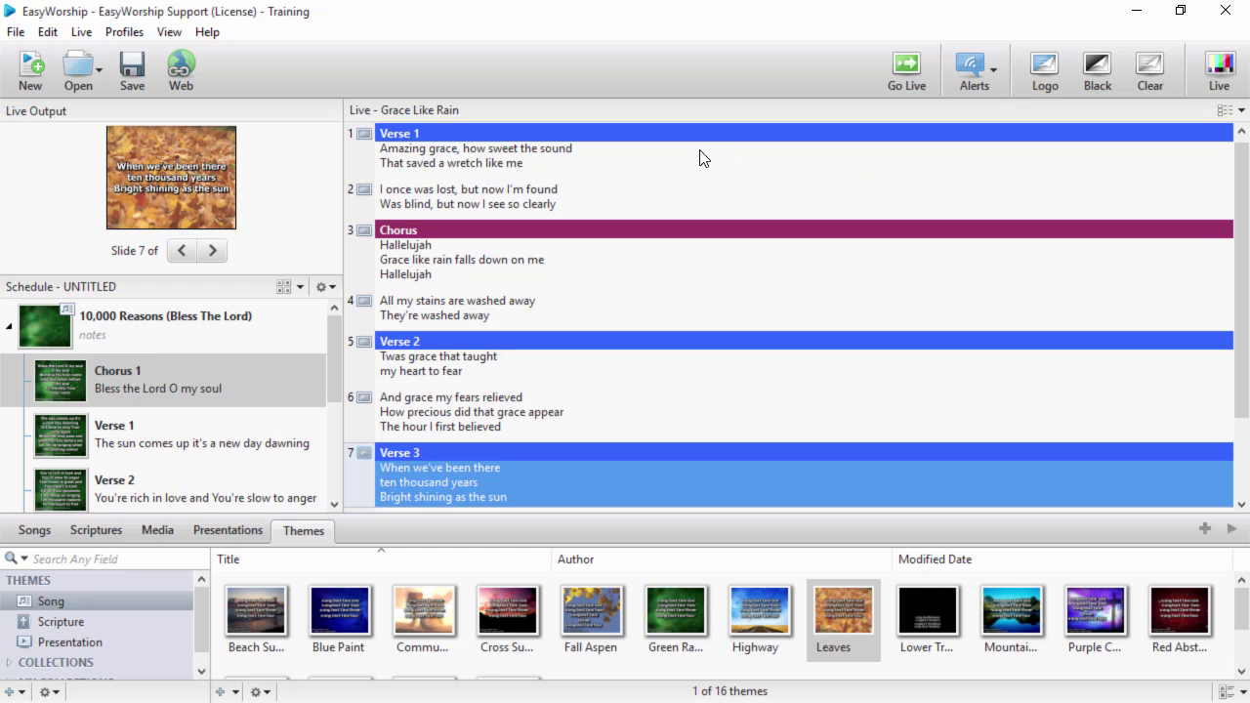
{"action": "left_click", "coordinate": [10, 329]}
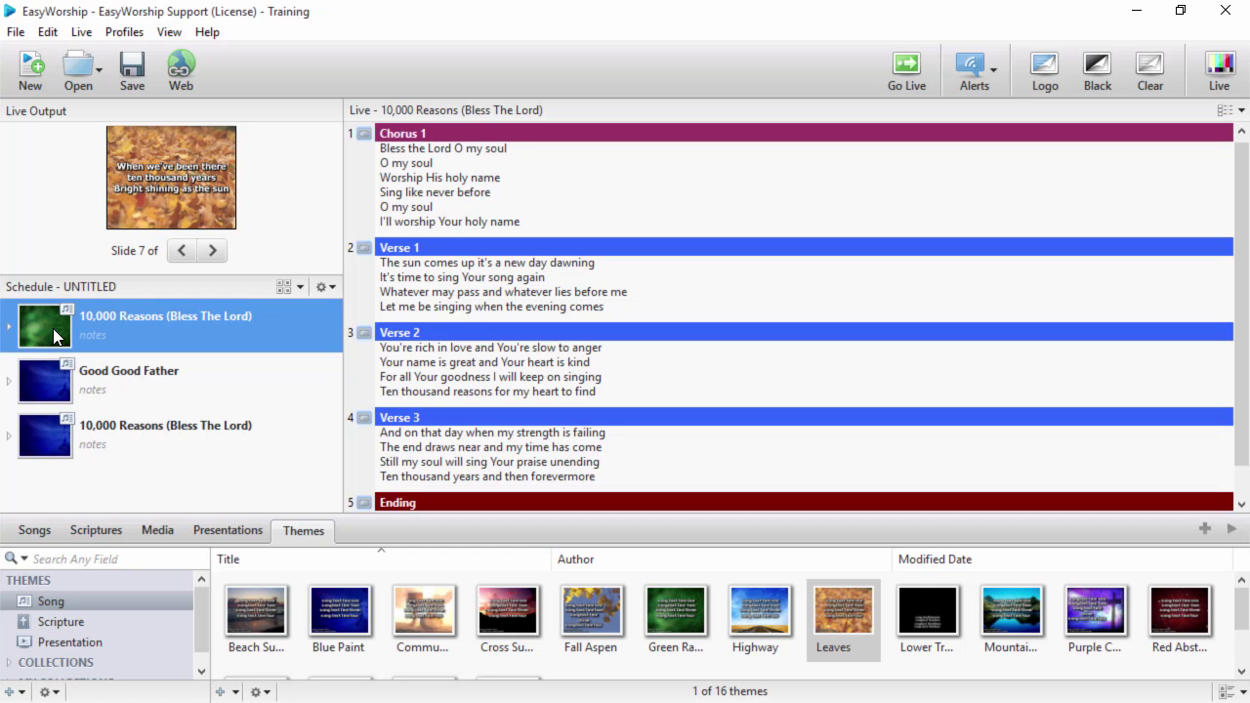
Open Save Schedule As in the Schedules folder with Pack files in schedule turned off.
{"action": "left_click", "coordinate": [16, 31]}
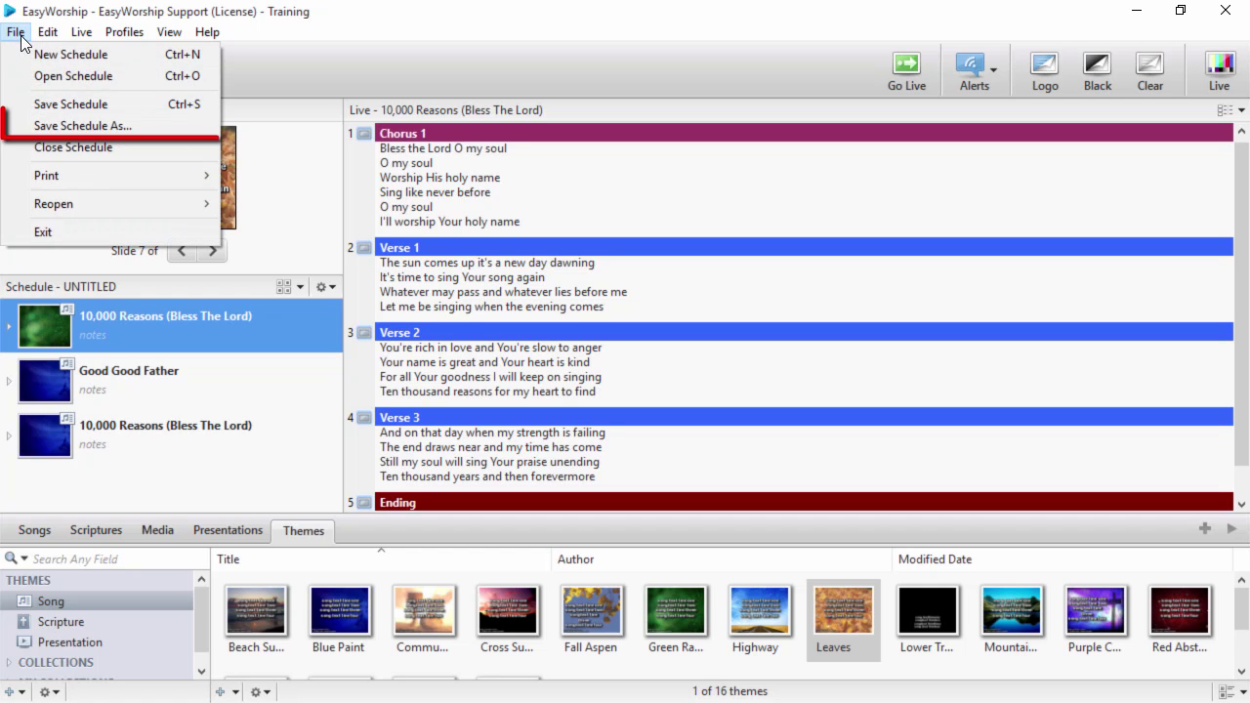
{"action": "left_click", "coordinate": [33, 128]}
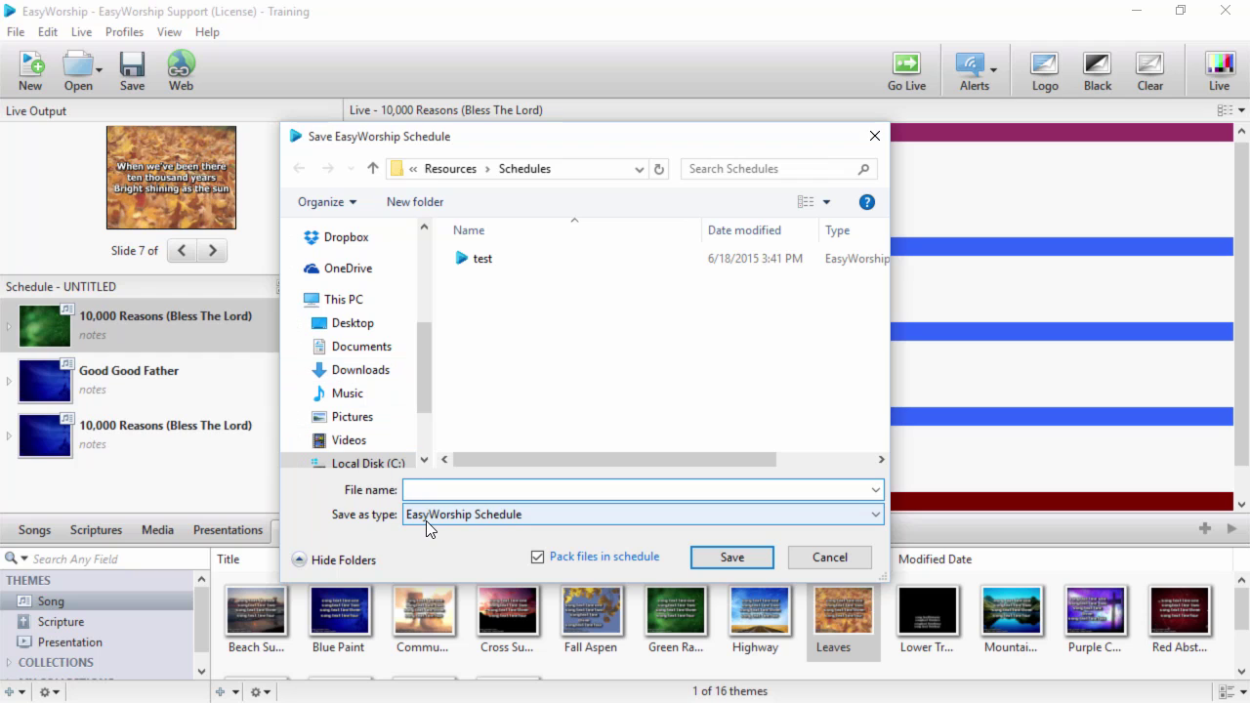
{"action": "left_click", "coordinate": [537, 558]}
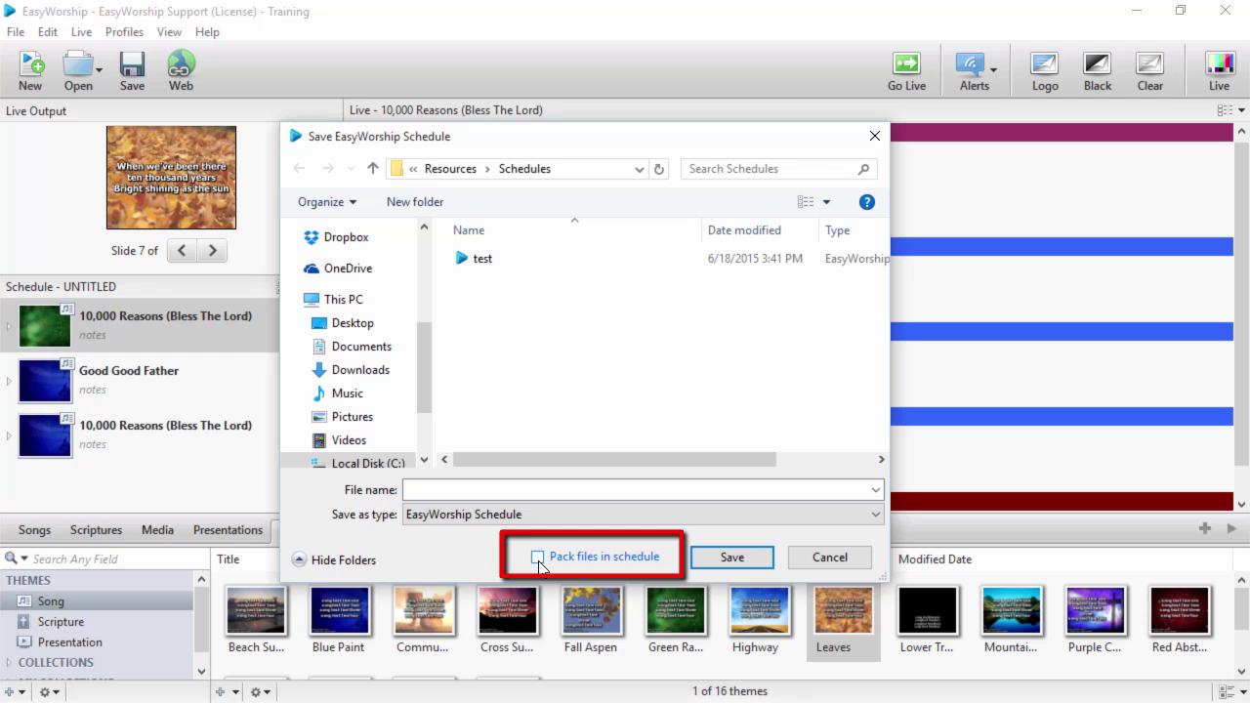